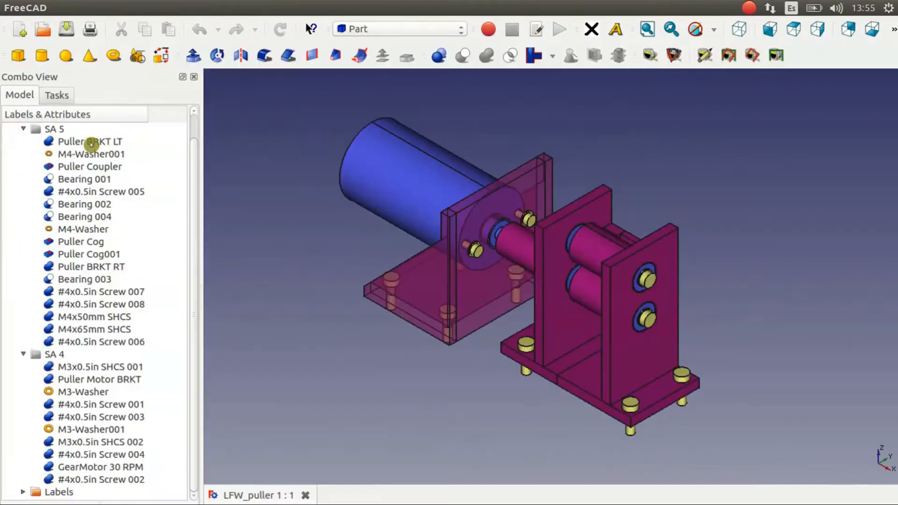
# Highlight the parts of SA 5 and SA 4 one by one in the puller assembly, starting from Puller BRKT LT.
pyautogui.click(91, 143)
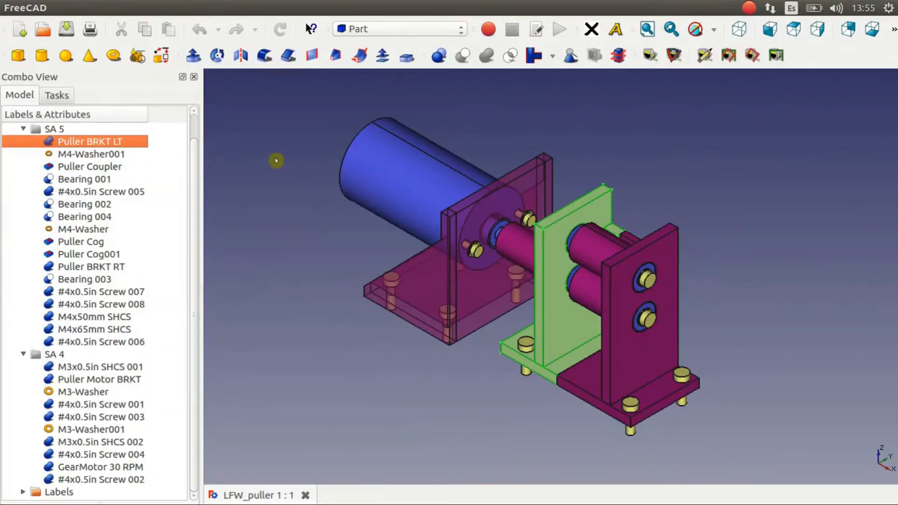
pyautogui.press('Down')
pyautogui.press('Down')
pyautogui.press('Down')
pyautogui.press('Down')
pyautogui.press('Down')
pyautogui.press('Down')
pyautogui.press('Down')
pyautogui.press('Down')
pyautogui.press('Down')
pyautogui.press('Down')
pyautogui.press('Down')
pyautogui.press('Down')
pyautogui.press('Down')
pyautogui.press('Down')
pyautogui.press('Down')
pyautogui.press('Down')
pyautogui.press('Down')
pyautogui.press('Down')
pyautogui.press('Down')
pyautogui.press('Down')
pyautogui.press('Down')
pyautogui.press('Down')
pyautogui.press('Down')
pyautogui.press('Down')
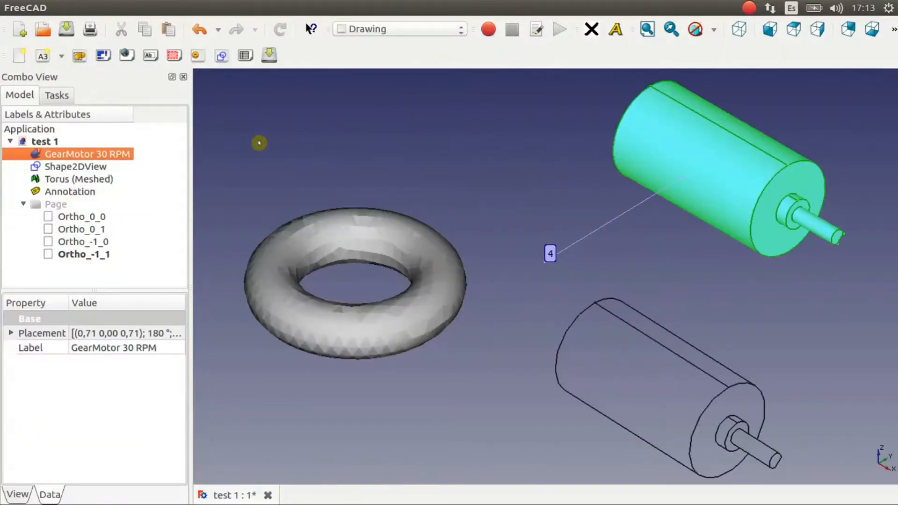
# Go through the gear motor, Shape2DView, meshed torus and annotation in the test 1 document, and open its drawing Page.
pyautogui.press('Down')
pyautogui.press('Down')
pyautogui.press('Down')
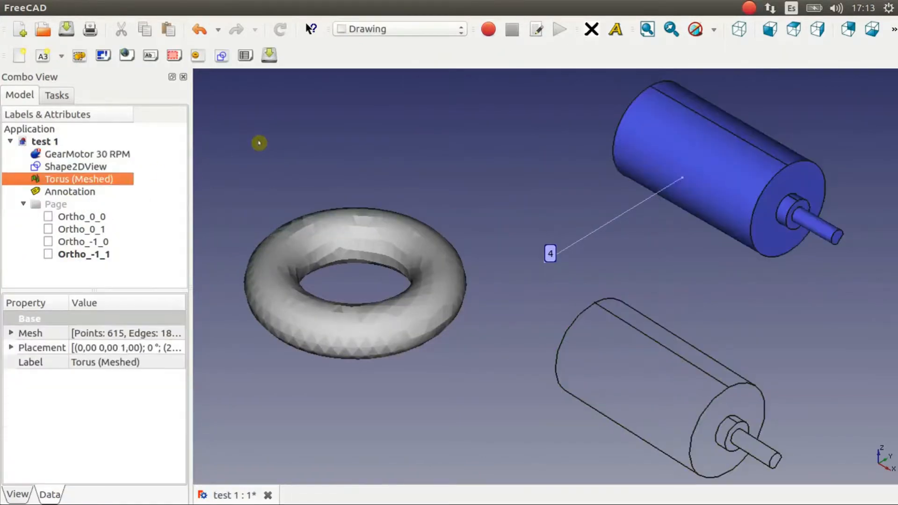
pyautogui.doubleClick(56, 205)
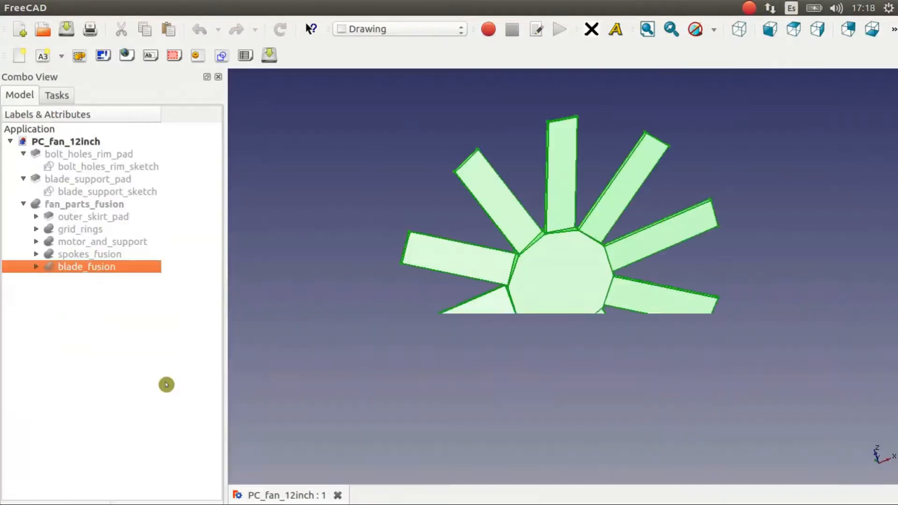
# Make spokes_fusion, motor_and_support, grid_rings and outer_skirt_pad visible one after another in the fan model.
pyautogui.press('Up')
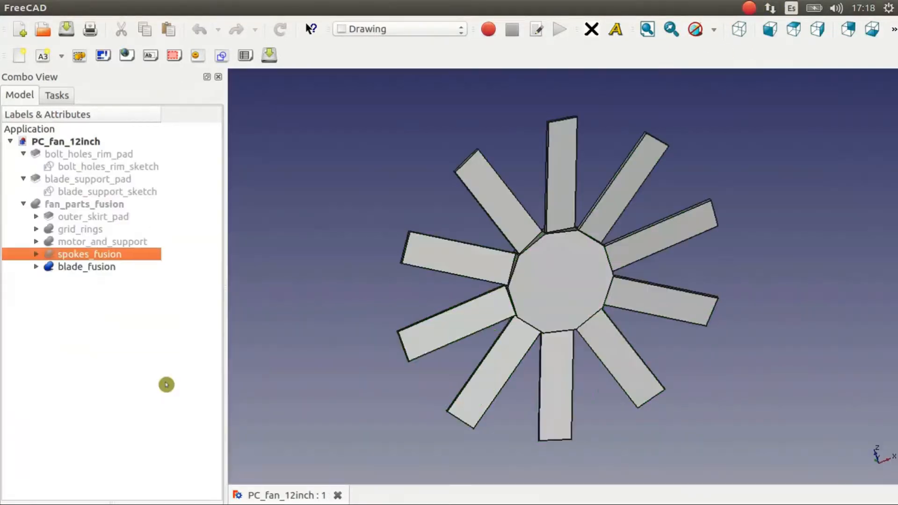
pyautogui.press('Up')
pyautogui.press('space')
pyautogui.press('Up')
pyautogui.press('space')
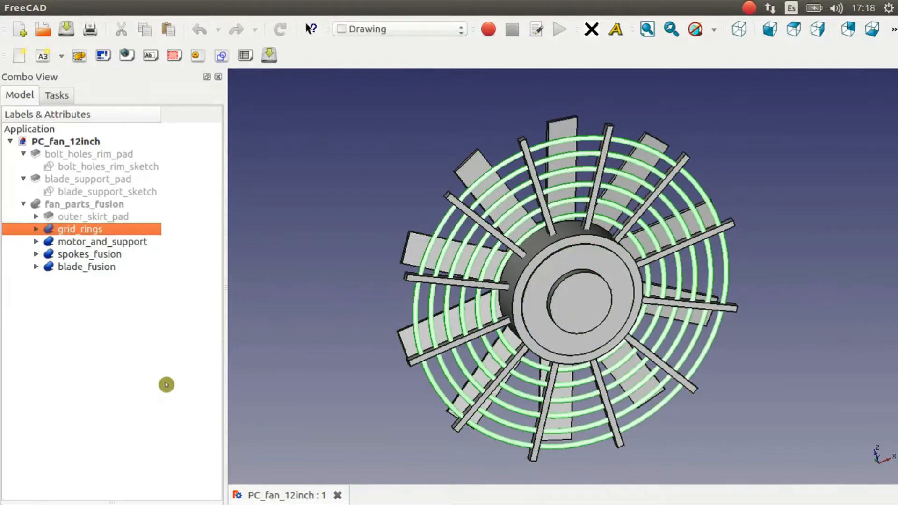
pyautogui.press('Up')
pyautogui.press('space')
pyautogui.press('Up')
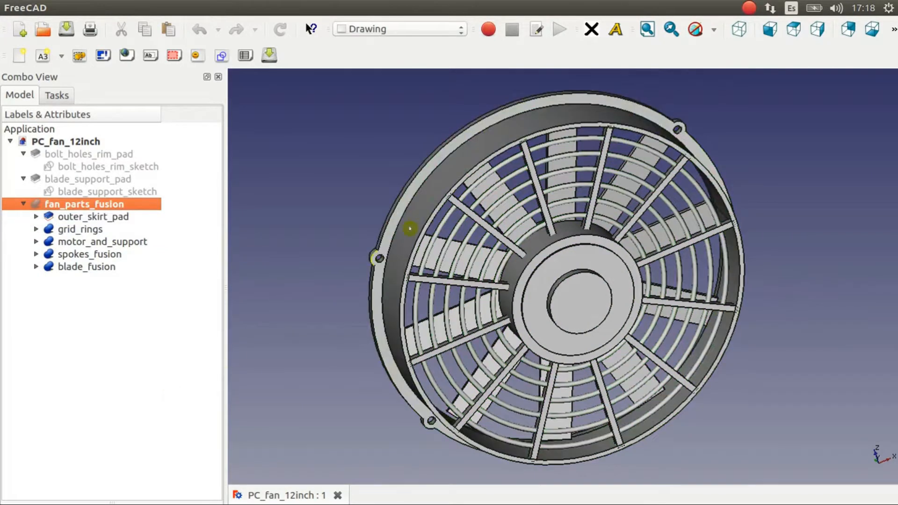
# Expand outer_skirt_pad, grid_rings and the fan components below them to examine the features they contain.
pyautogui.click(36, 218)
pyautogui.click(36, 242)
pyautogui.click(36, 329)
pyautogui.click(36, 391)
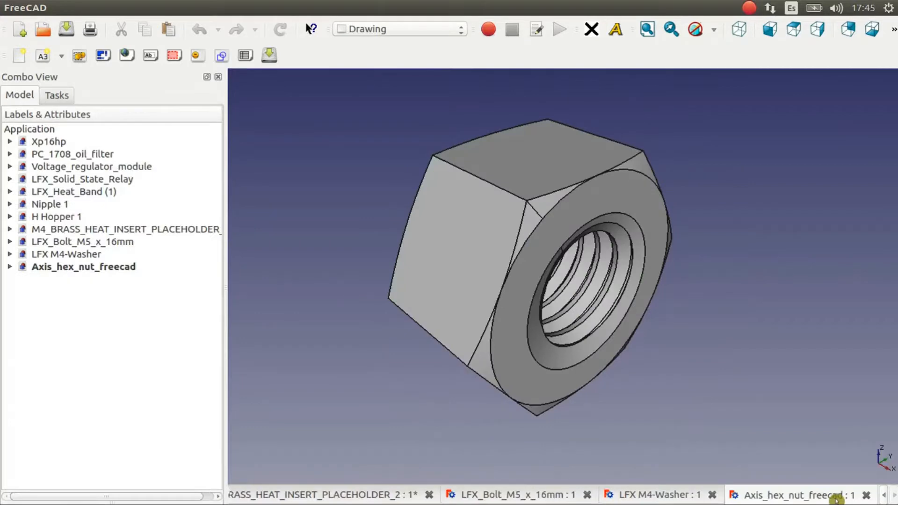
# Browse the open part documents one by one from Axis_hex_nut_freecad back towards Xp16hp.
pyautogui.scroll(1, 836, 500)
pyautogui.scroll(1, 836, 500)
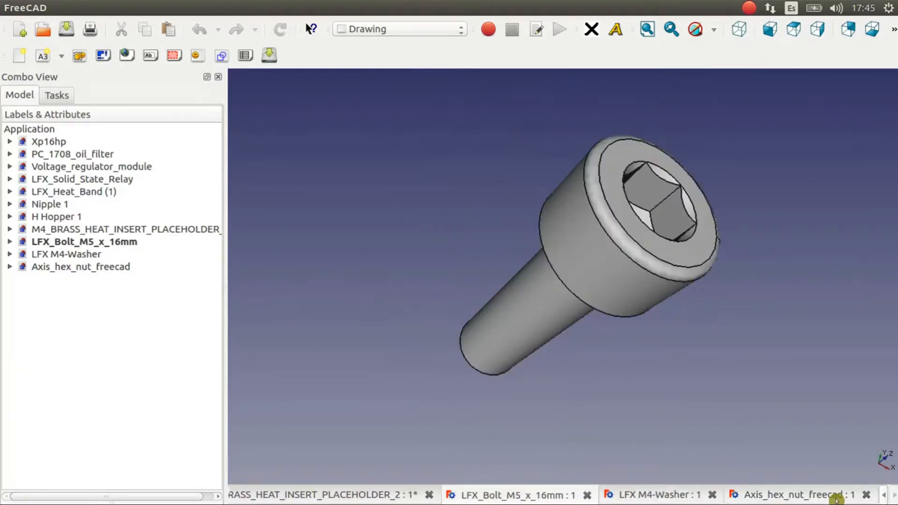
pyautogui.scroll(1, 837, 500)
pyautogui.scroll(1, 836, 500)
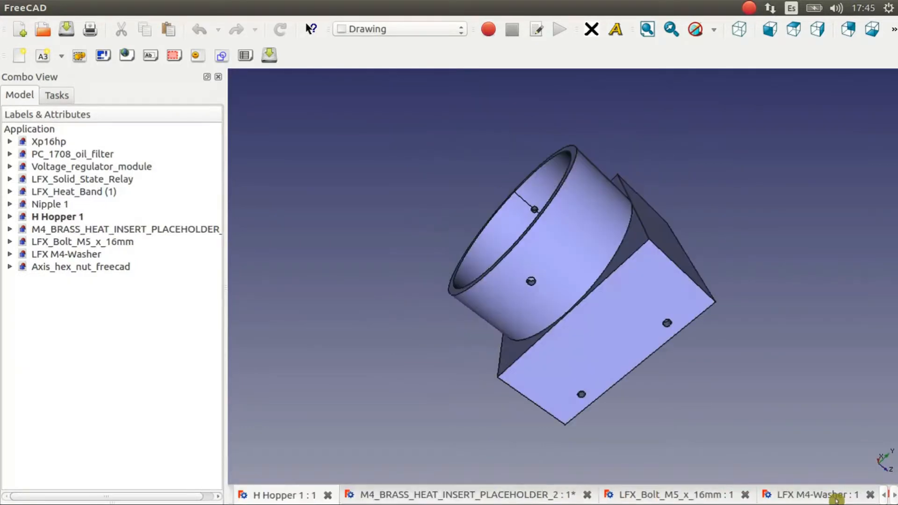
pyautogui.scroll(1, 837, 500)
pyautogui.scroll(1, 836, 500)
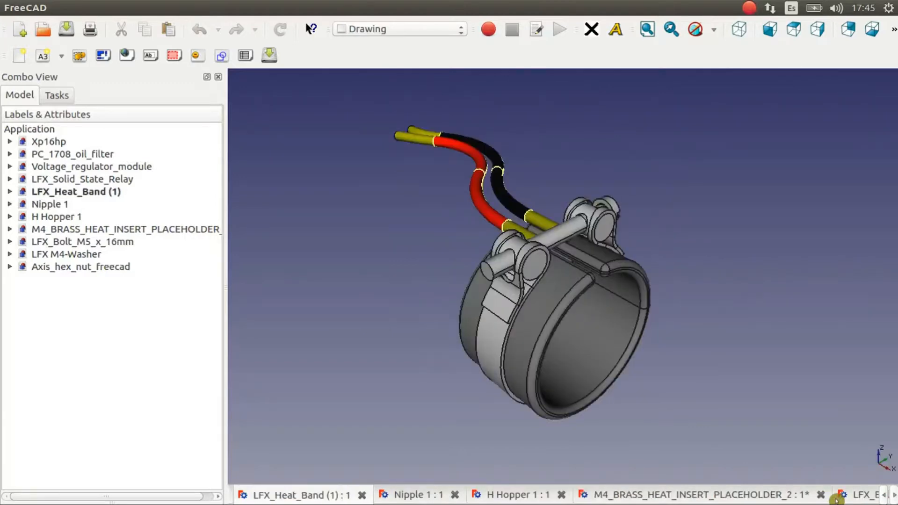
pyautogui.scroll(1, 836, 500)
pyautogui.scroll(1, 836, 500)
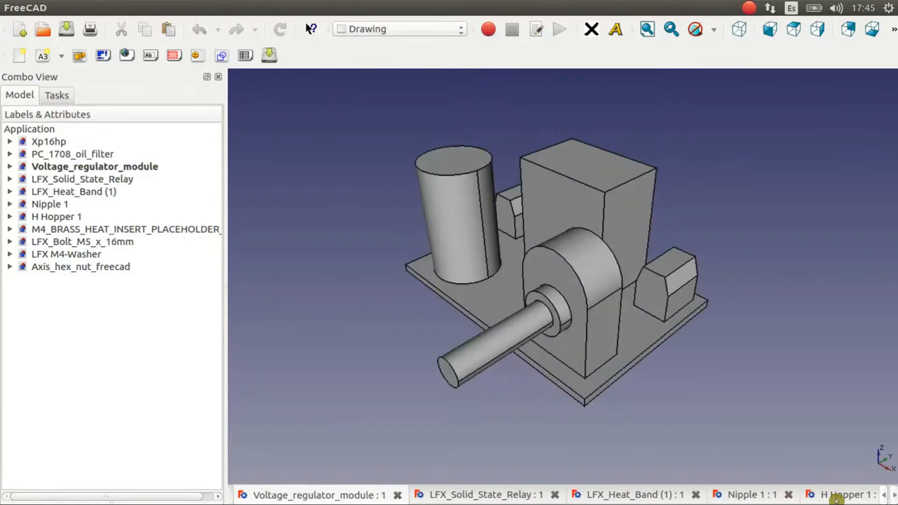
pyautogui.scroll(1, 836, 500)
pyautogui.scroll(1, 836, 500)
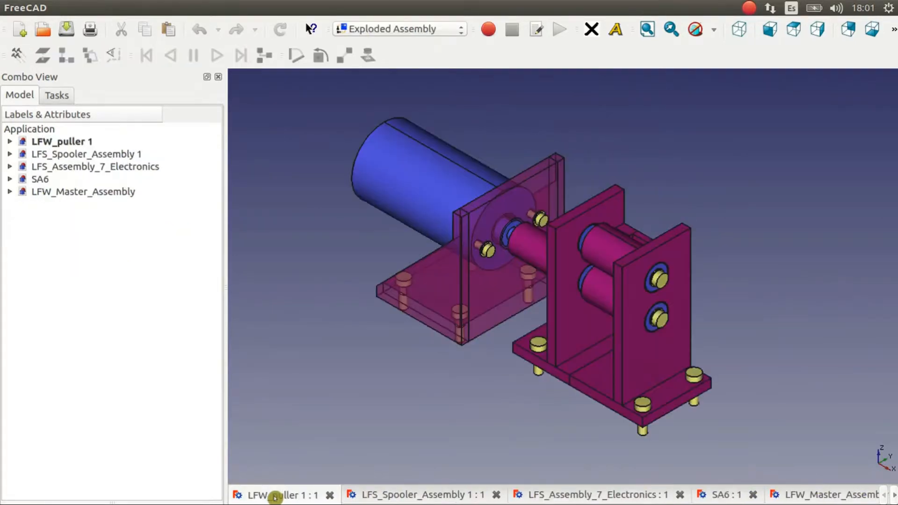
# Browse the open assembly documents from LFW_puller 1 through to LFW_Master_Assembly.
pyautogui.scroll(-2, 274, 497)
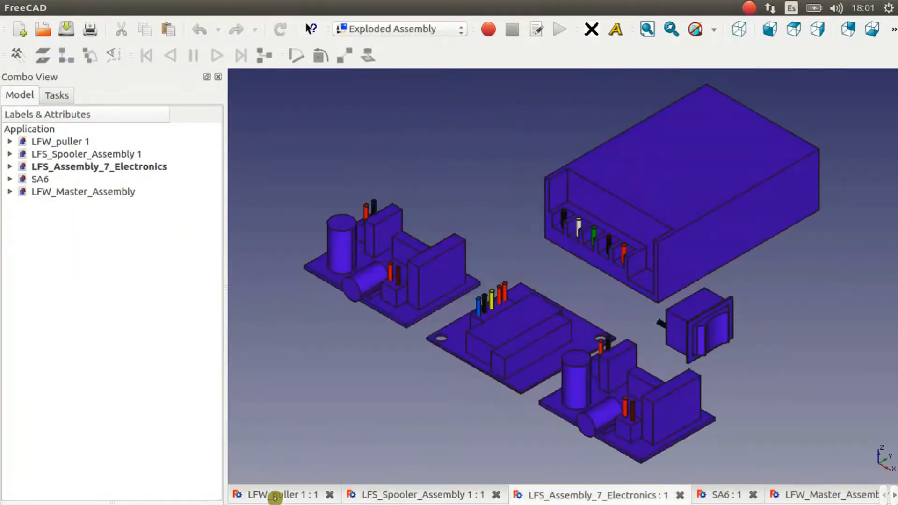
pyautogui.scroll(-1, 275, 497)
pyautogui.scroll(-1, 274, 496)
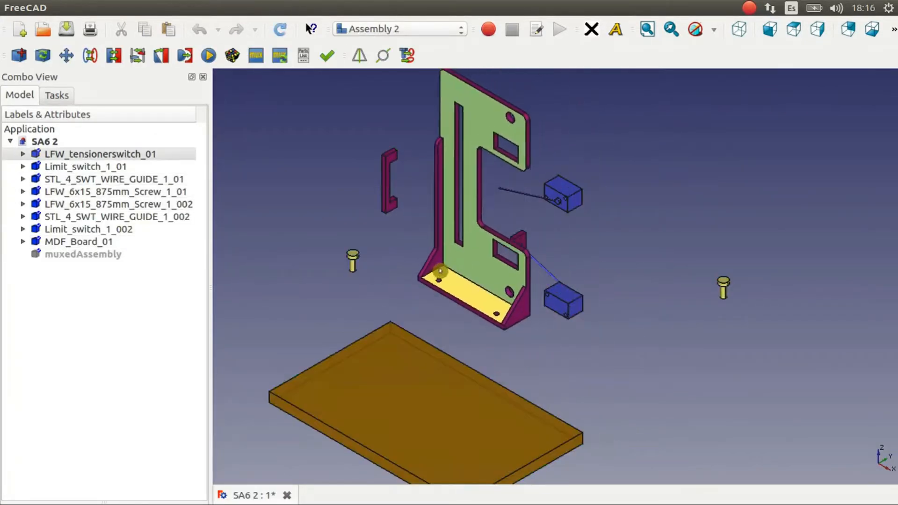
# Solve the assembly constraints of the SA6 2 tensioner switch assembly.
pyautogui.click(233, 56)
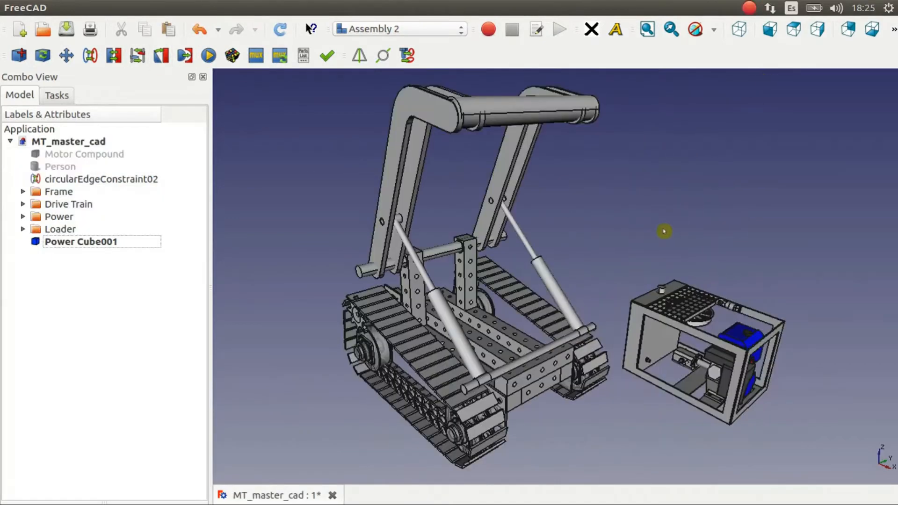
# Expand the Power group in MT_master_cad and highlight its Power Cube together with Power Cube001.
pyautogui.click(40, 218)
pyautogui.click(22, 218)
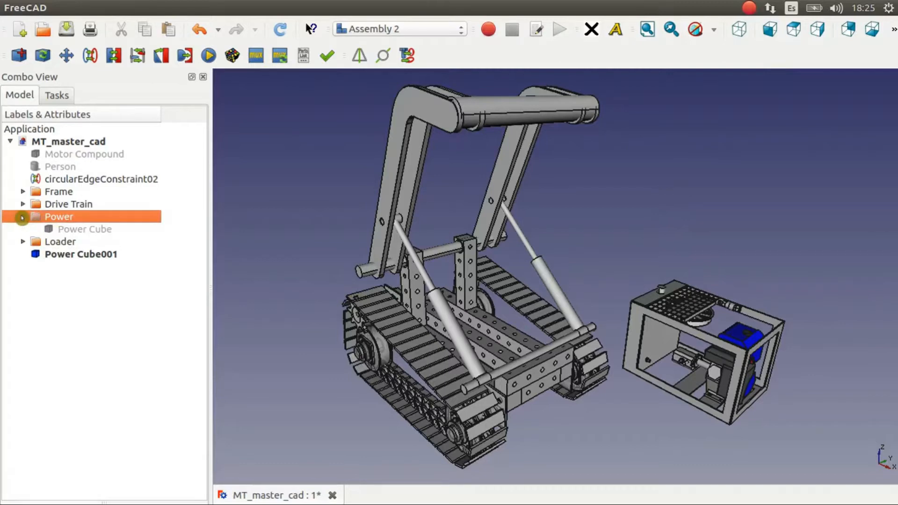
pyautogui.click(93, 231)
pyautogui.keyDown('ctrl'); pyautogui.click(95, 259); pyautogui.keyUp('ctrl')
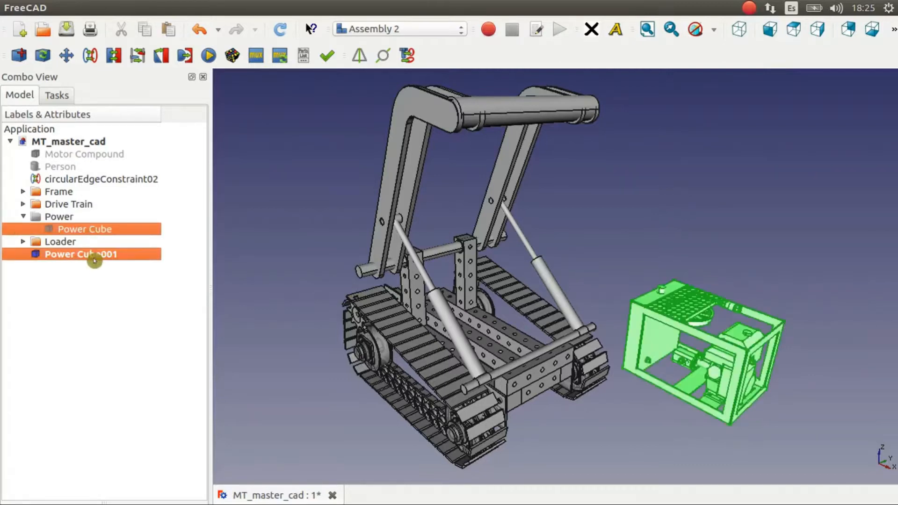
pyautogui.click(117, 319)
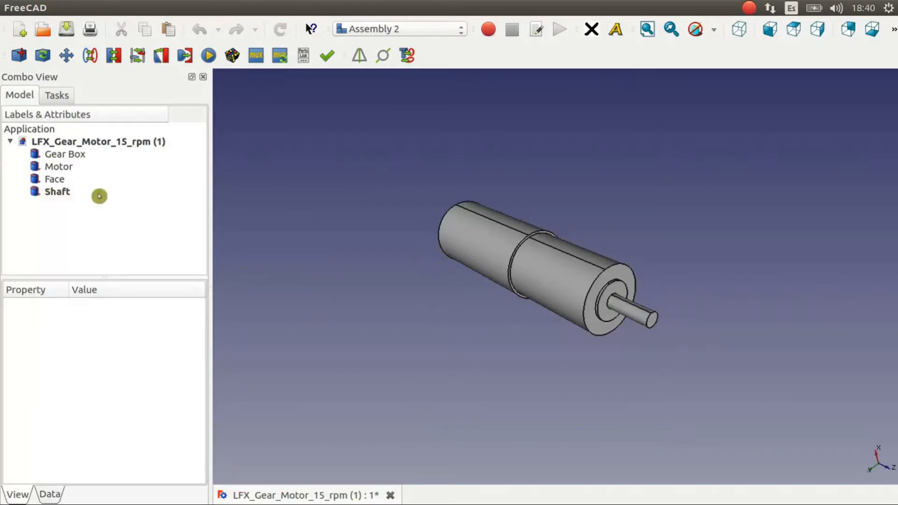
# Adjust the height of the gear motor's Shaft cylinder and reduce its radius.
pyautogui.click(99, 196)
pyautogui.click(49, 496)
pyautogui.scroll(20, 84, 378)
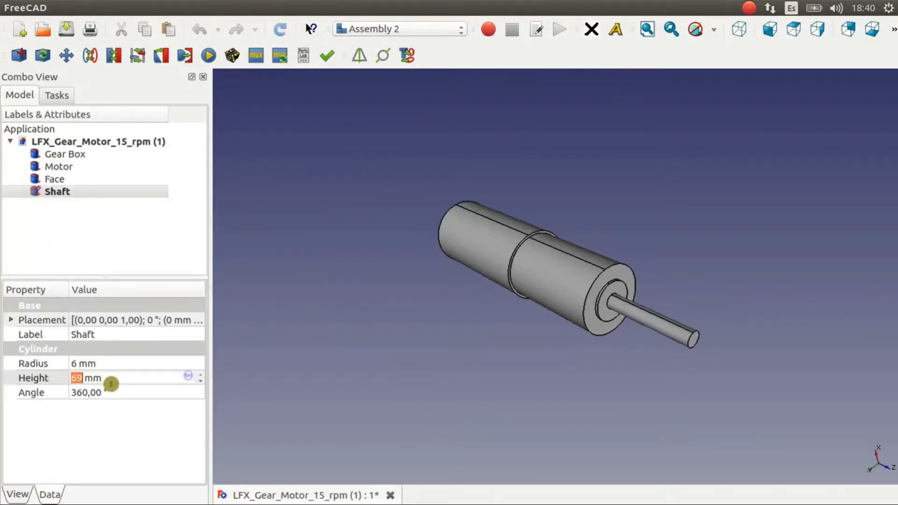
pyautogui.scroll(-20, 104, 378)
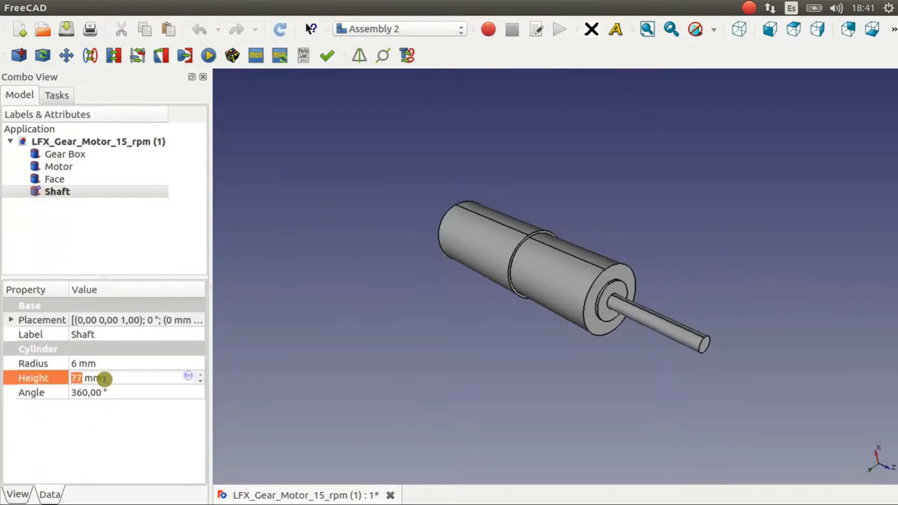
pyautogui.click(111, 362)
pyautogui.scroll(-4, 110, 363)
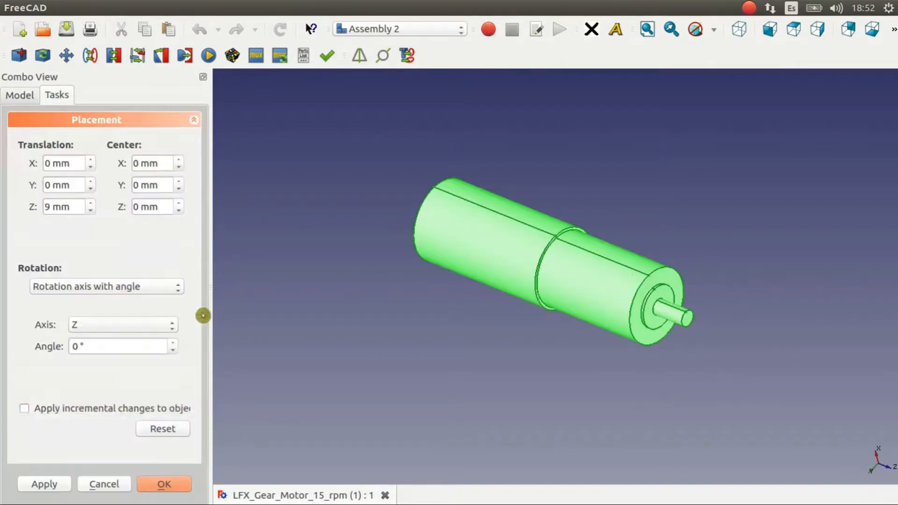
# Adjust the gear motor's placement through its X translation and its rotation angle about the Z axis.
pyautogui.click(62, 161)
pyautogui.click(104, 344)
pyautogui.scroll(3, 112, 345)
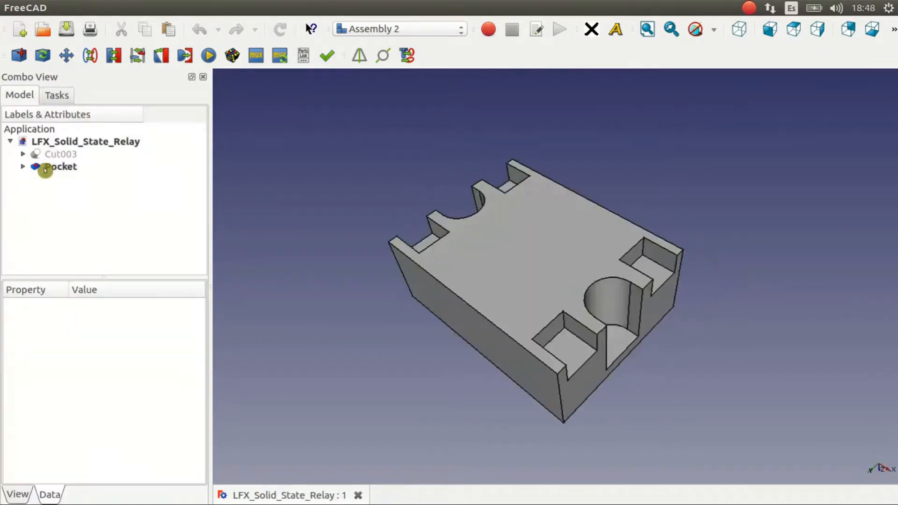
# Open the Sketch beneath the solid state relay's Pocket for editing.
pyautogui.click(46, 171)
pyautogui.click(23, 167)
pyautogui.click(68, 180)
pyautogui.rightClick(73, 182)
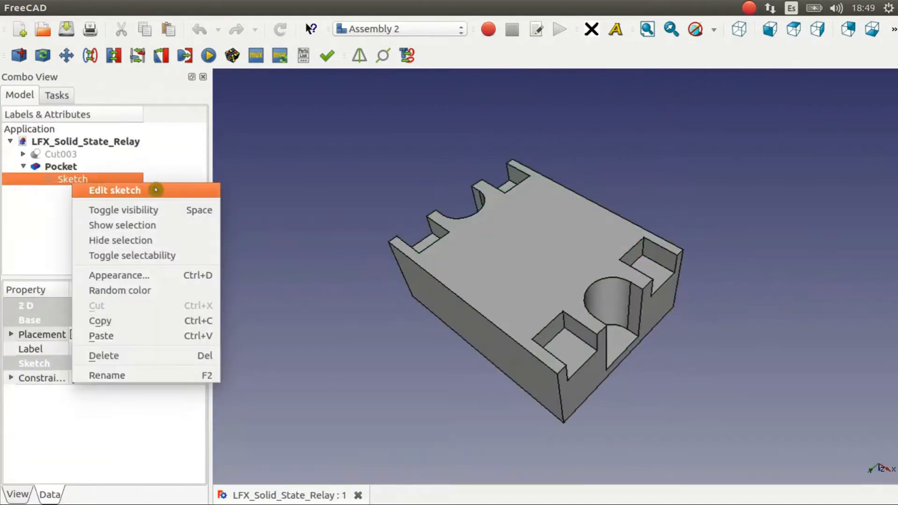
pyautogui.click(115, 190)
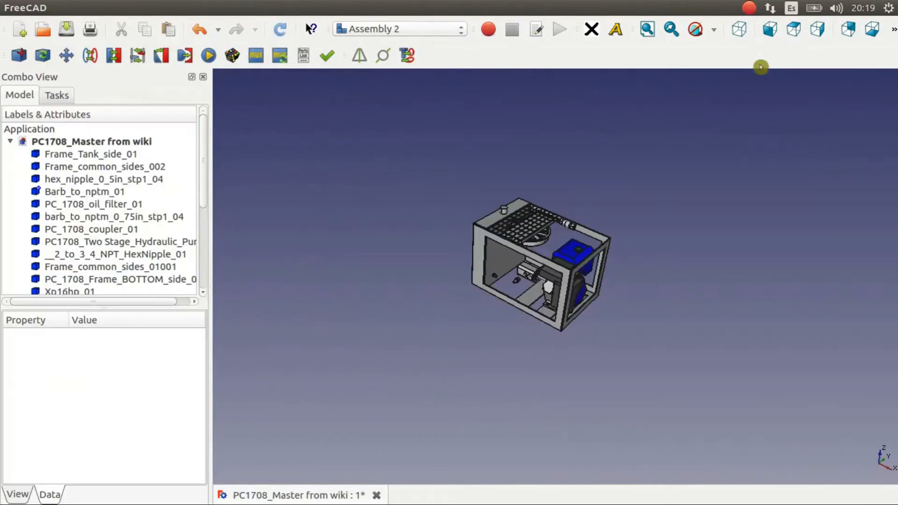
# Attach the Barb_to_nptm_01 fitting to the round port on the hydraulic pump with a circular edge constraint.
pyautogui.scroll(10, 432, 301)
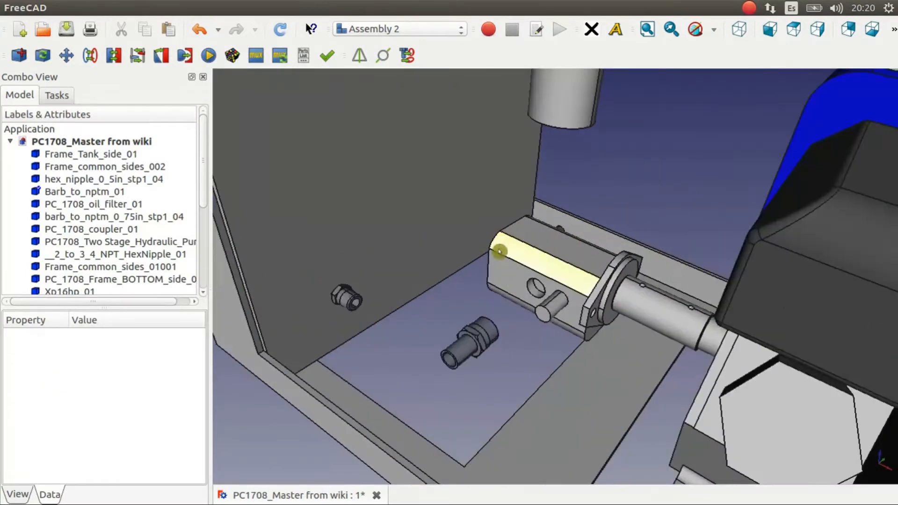
pyautogui.click(527, 244)
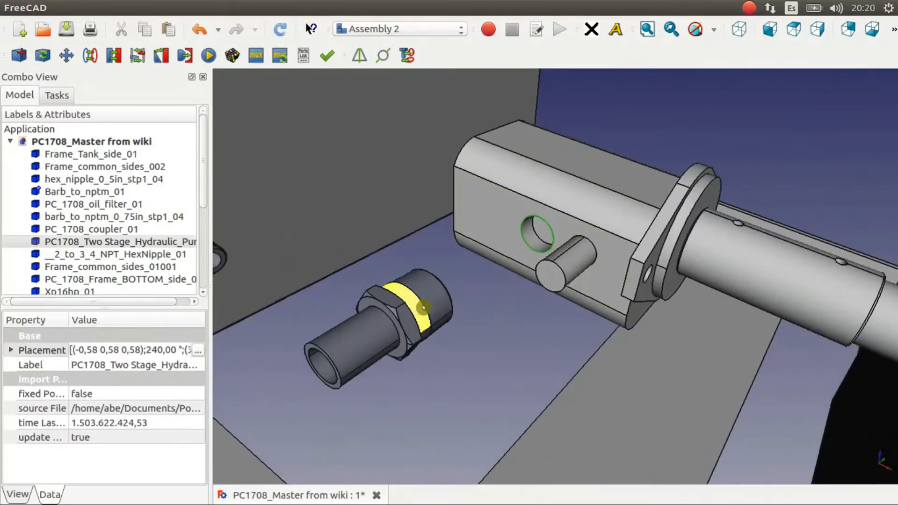
pyautogui.keyDown('ctrl'); pyautogui.click(412, 301); pyautogui.keyUp('ctrl')
pyautogui.click(91, 56)
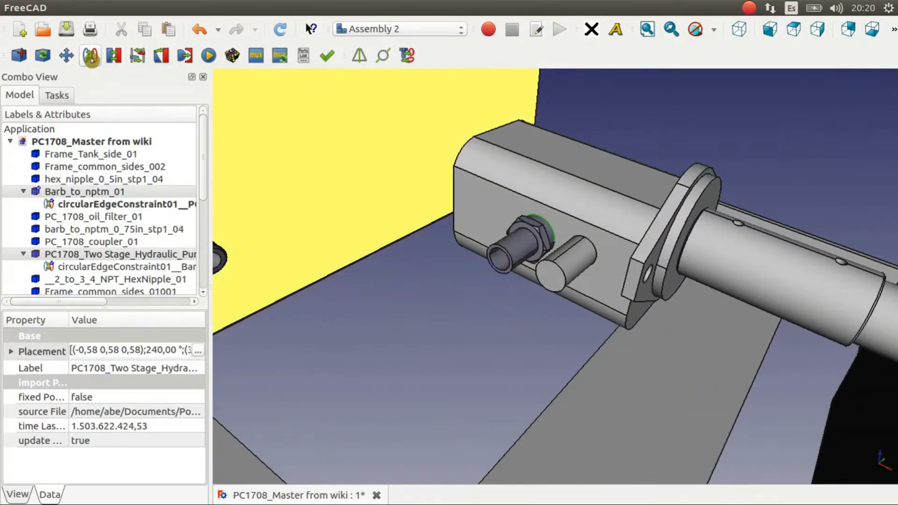
# Delete both circularEdgeConstraint01 entries, under the barb fitting and under the hydraulic pump.
pyautogui.click(126, 206)
pyautogui.keyDown('ctrl'); pyautogui.click(115, 267); pyautogui.keyUp('ctrl')
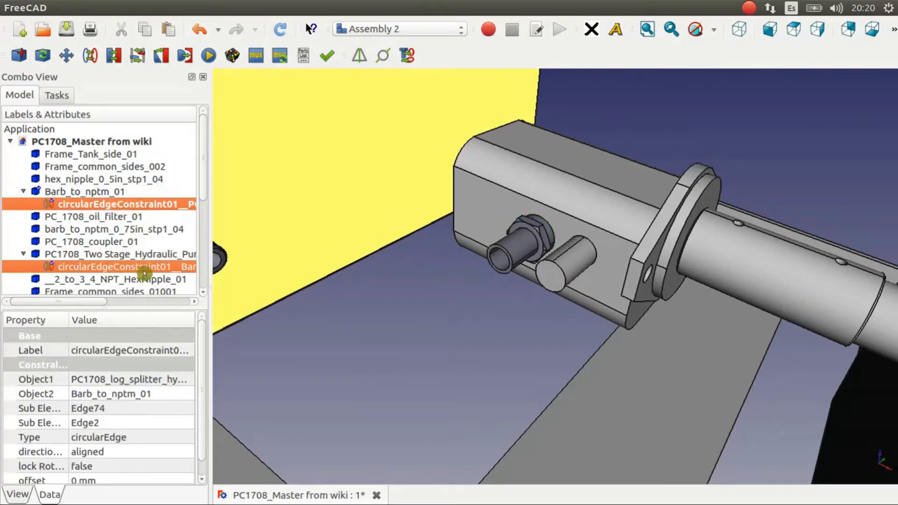
pyautogui.press('Delete')
# Open the placement of the six parts from PC_1240_cooler_02 through __2_to_3_4_swivel_01 with incremental changes enabled.
pyautogui.scroll(-10, 520, 349)
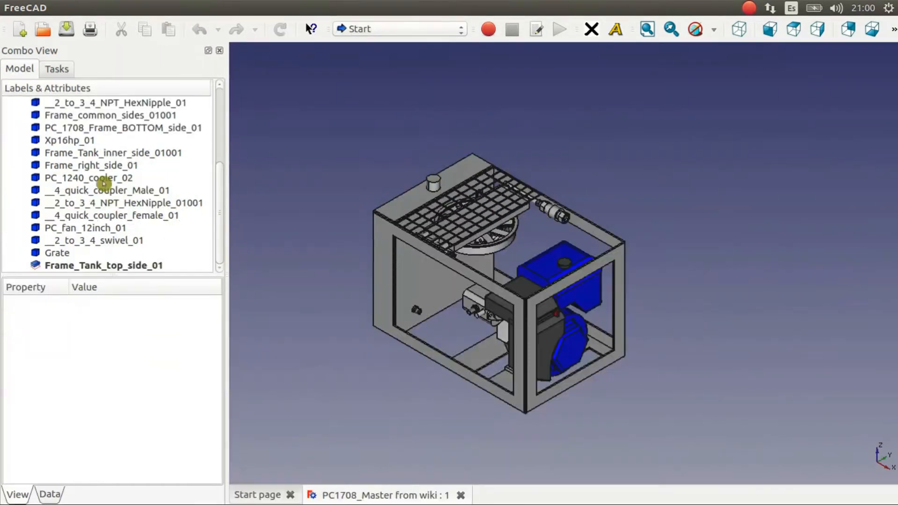
pyautogui.click(103, 180)
pyautogui.keyDown('shift'); pyautogui.click(82, 241); pyautogui.keyUp('shift')
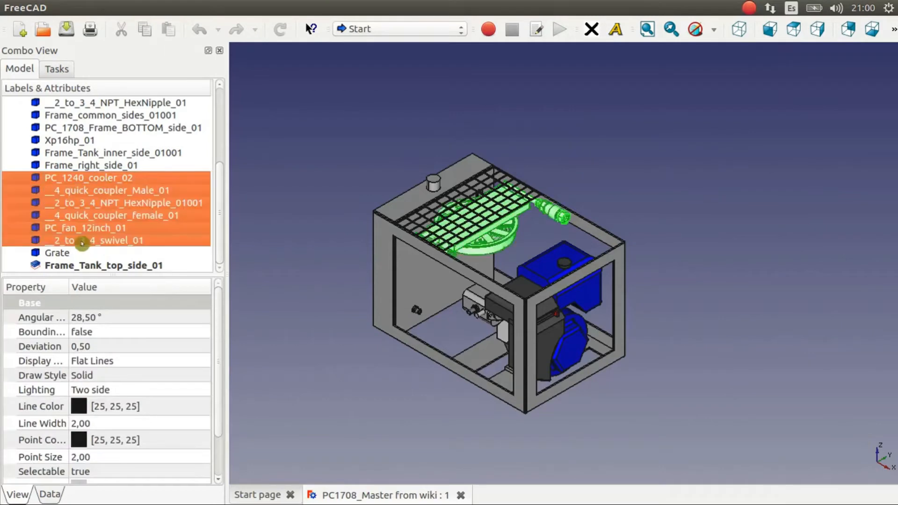
pyautogui.click(50, 494)
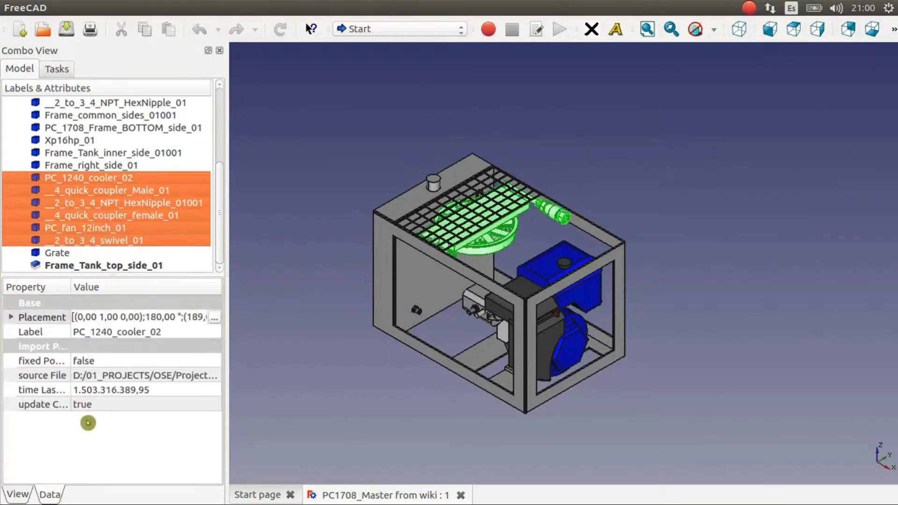
pyautogui.click(81, 321)
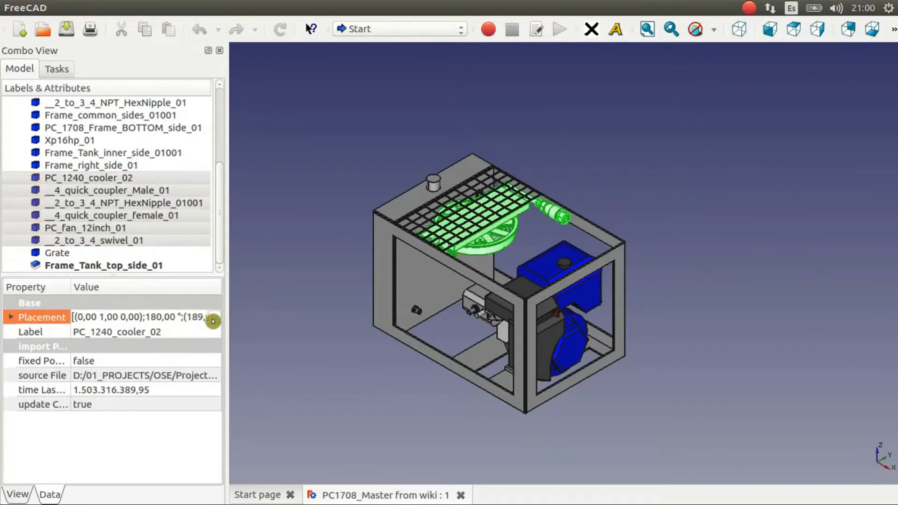
pyautogui.click(214, 321)
pyautogui.click(26, 402)
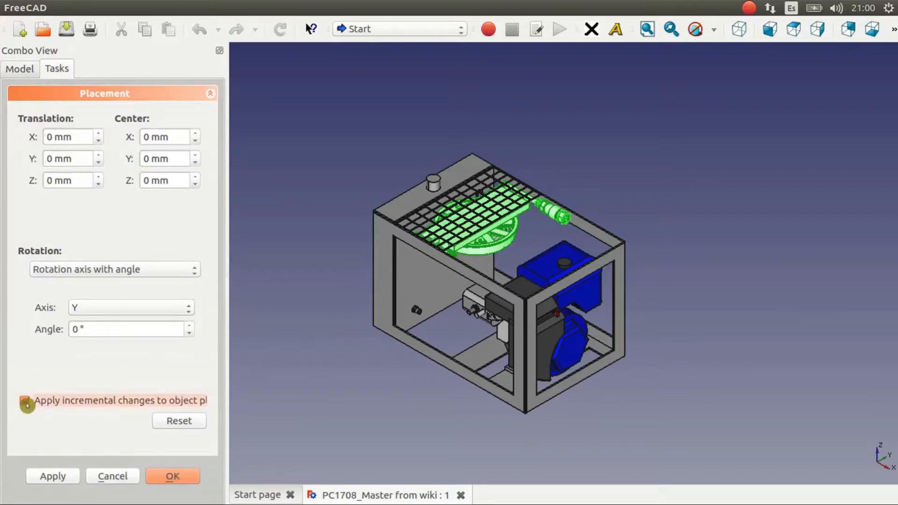
# Move the selected cooler, fan and coupler parts along Z, first by 100 mm and finally by 200 mm.
pyautogui.click(50, 181)
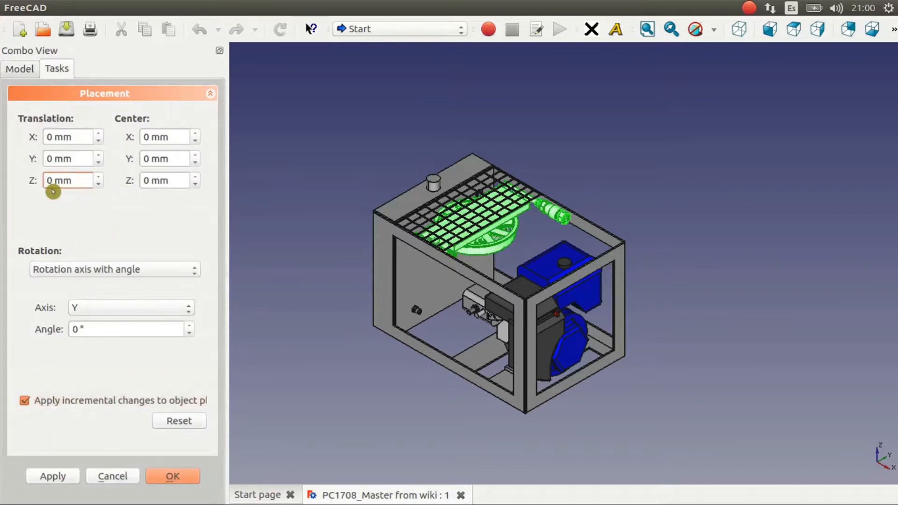
pyautogui.write('10')
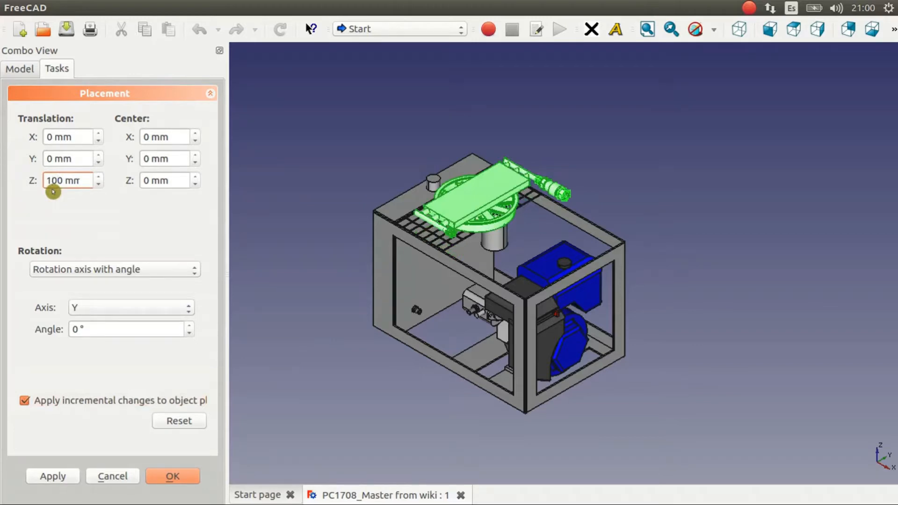
pyautogui.press('BackSpace')
pyautogui.write('2')
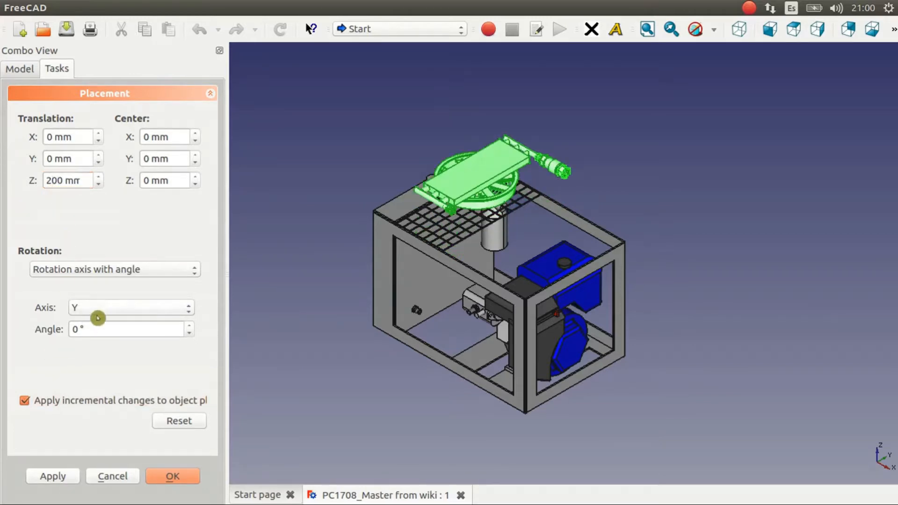
# Choose the rotation axis for the cooler, fan and coupler parts and vary their rotation angle.
pyautogui.click(116, 308)
pyautogui.click(121, 322)
pyautogui.scroll(10, 93, 329)
pyautogui.scroll(-10, 93, 330)
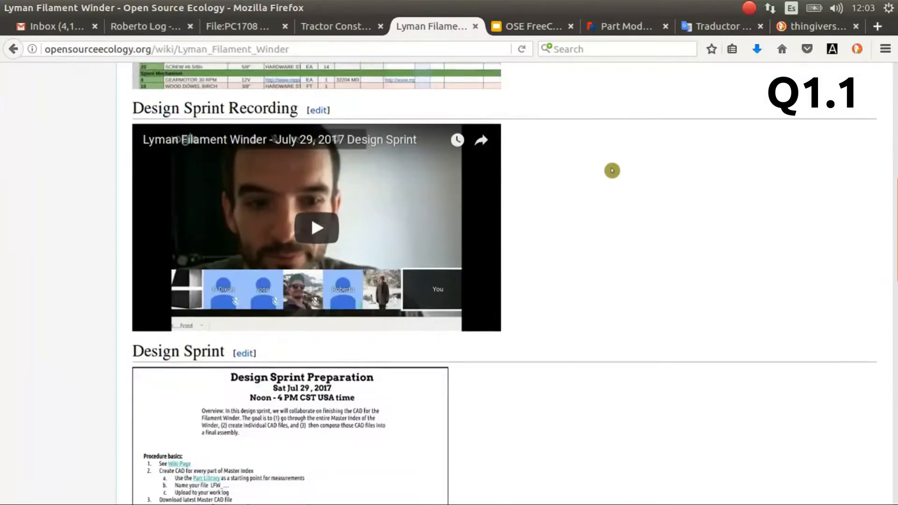
# Find the LFW Master Assembly file page on the Lyman Filament Winder wiki, and open LFW_Master_Assembly.fcstd in FreeCAD.
pyautogui.scroll(-10, 612, 169)
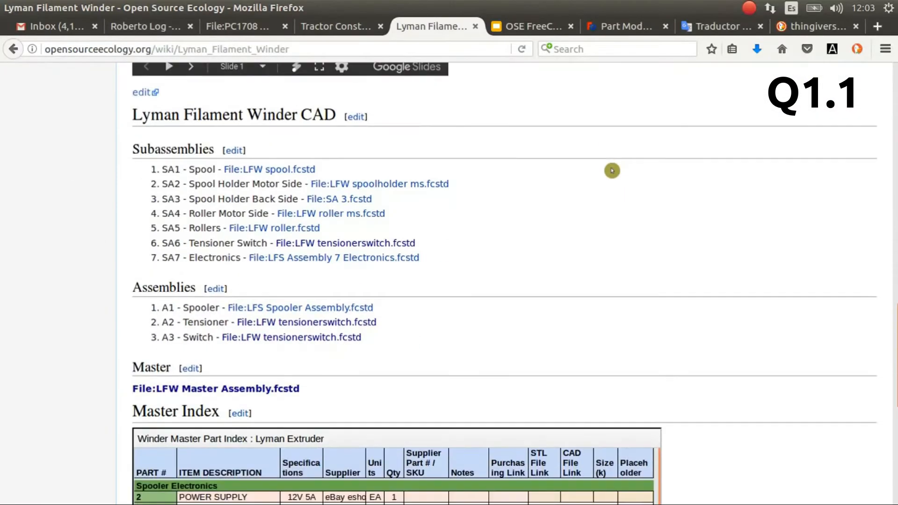
pyautogui.middleClick(257, 275)
pyautogui.click(470, 32)
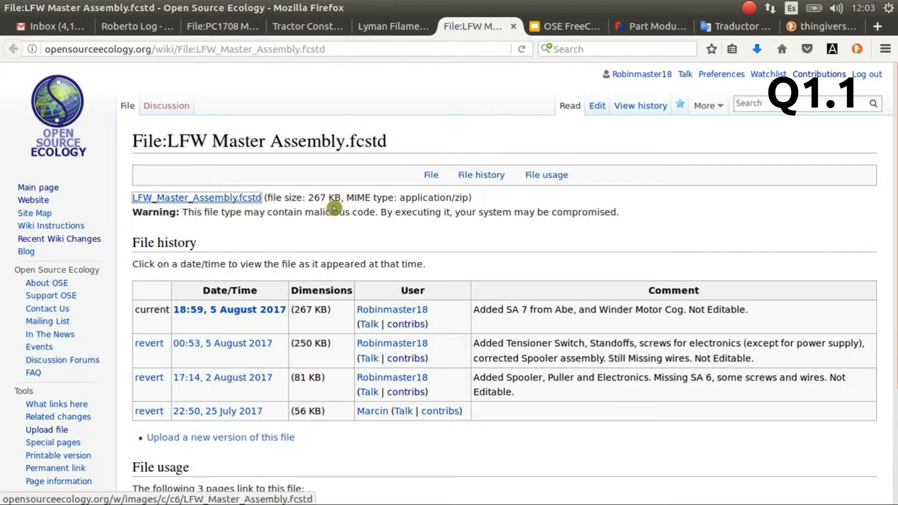
pyautogui.click(49, 31)
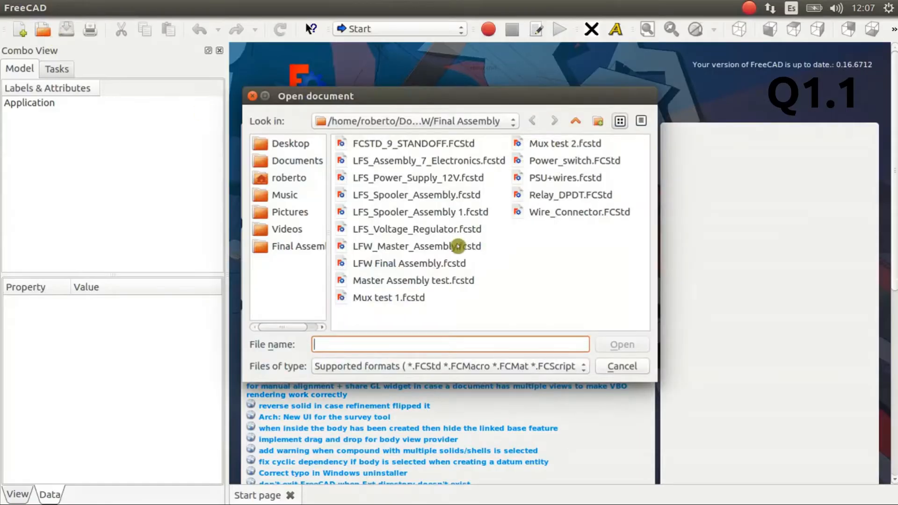
pyautogui.doubleClick(458, 246)
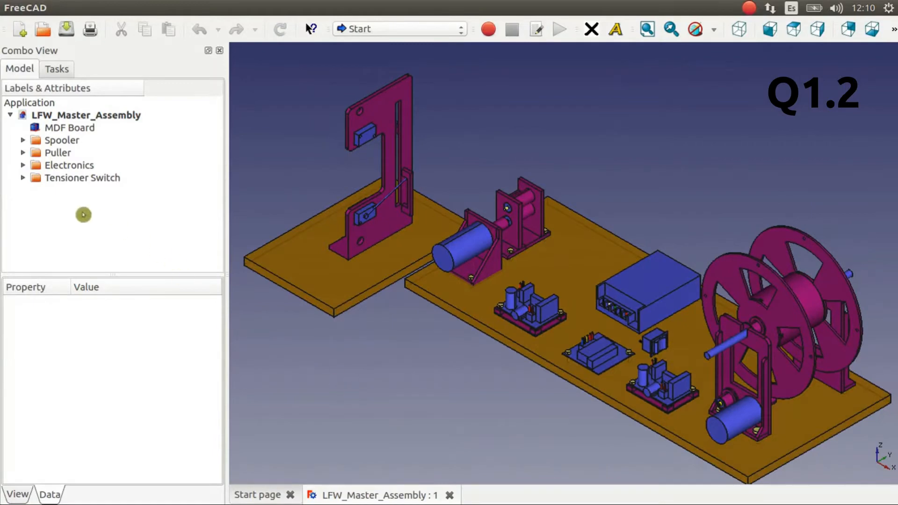
# Select every part in the Electronics group, starting with Standoff, and open their shared placement settings.
pyautogui.click(22, 165)
pyautogui.click(76, 140)
pyautogui.scroll(-3, 94, 177)
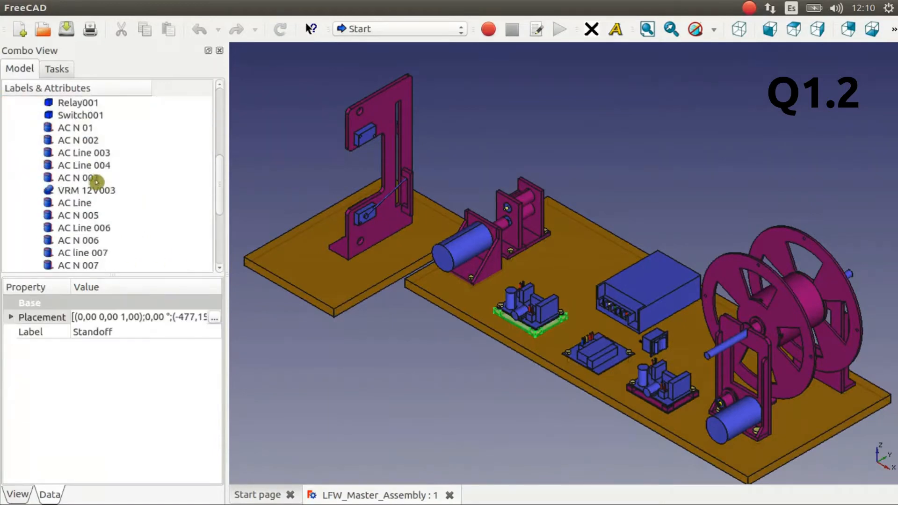
pyautogui.scroll(-4, 97, 181)
pyautogui.keyDown('shift'); pyautogui.click(90, 253); pyautogui.keyUp('shift')
pyautogui.scroll(7, 105, 253)
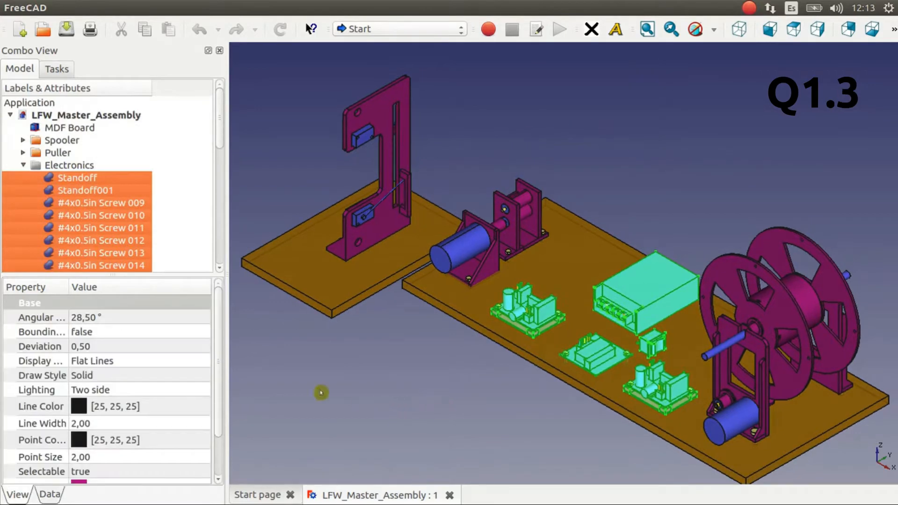
pyautogui.click(50, 494)
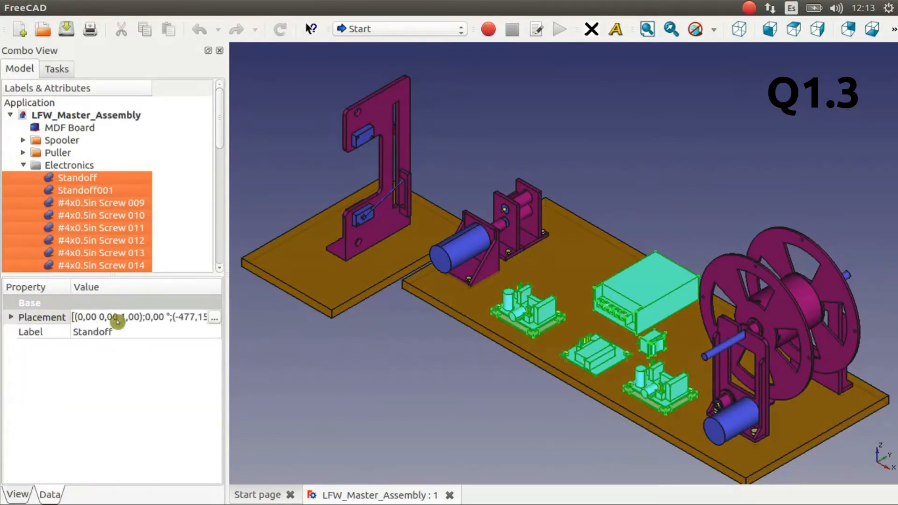
pyautogui.click(214, 320)
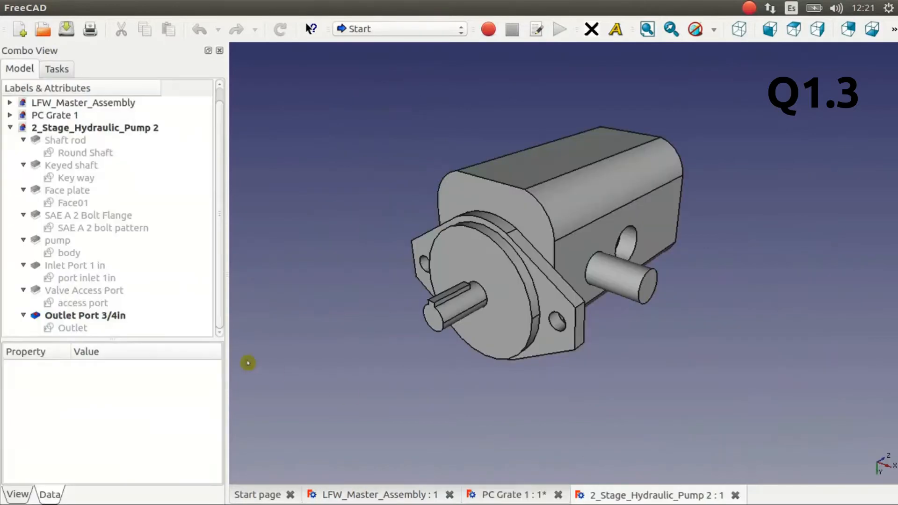
# Delete all features and sketches of 2_Stage_Hydraulic_Pump 2 except Outlet Port 3/4in, and open that feature's placement.
pyautogui.click(103, 317)
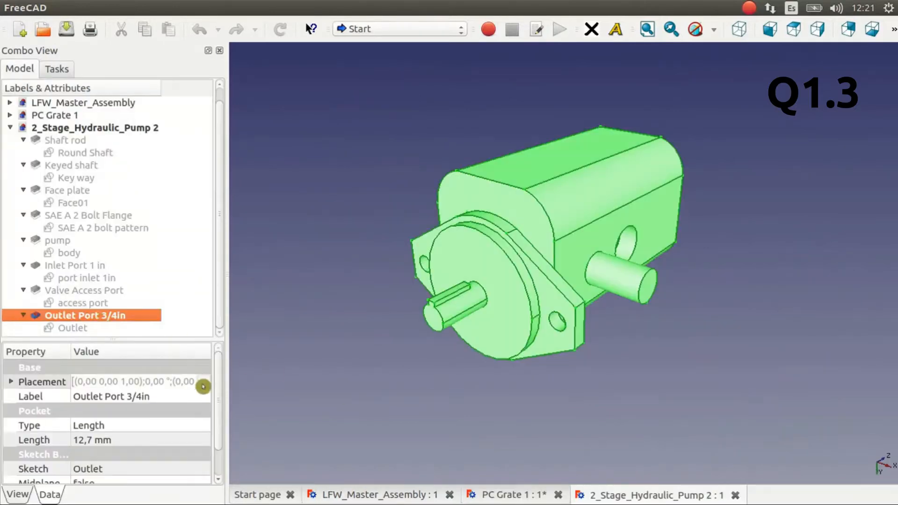
pyautogui.click(68, 328)
pyautogui.keyDown('ctrl'); pyautogui.click(80, 303); pyautogui.keyUp('ctrl')
pyautogui.scroll(1, 99, 280)
pyautogui.keyDown('ctrl'); pyautogui.keyDown('shift'); pyautogui.click(73, 156); pyautogui.keyUp('shift'); pyautogui.keyUp('ctrl')
pyautogui.scroll(-1, 126, 199)
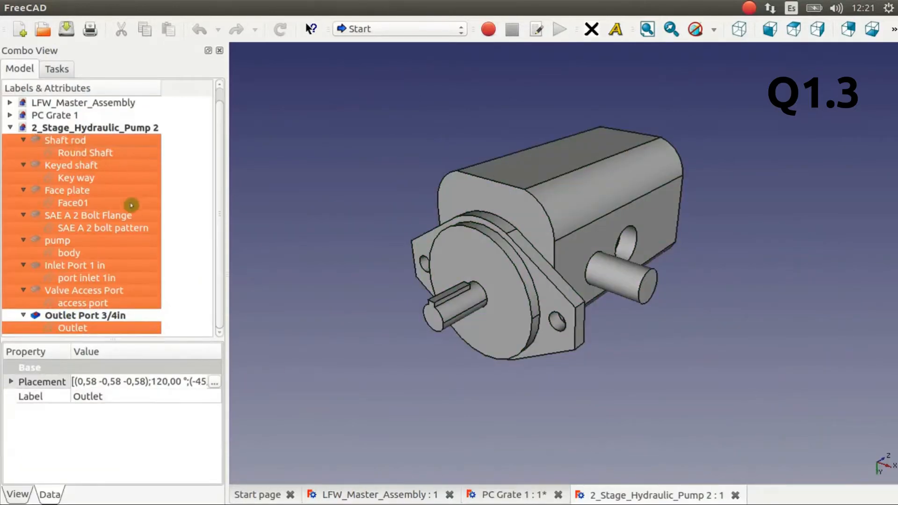
pyautogui.press('Delete')
pyautogui.click(579, 232)
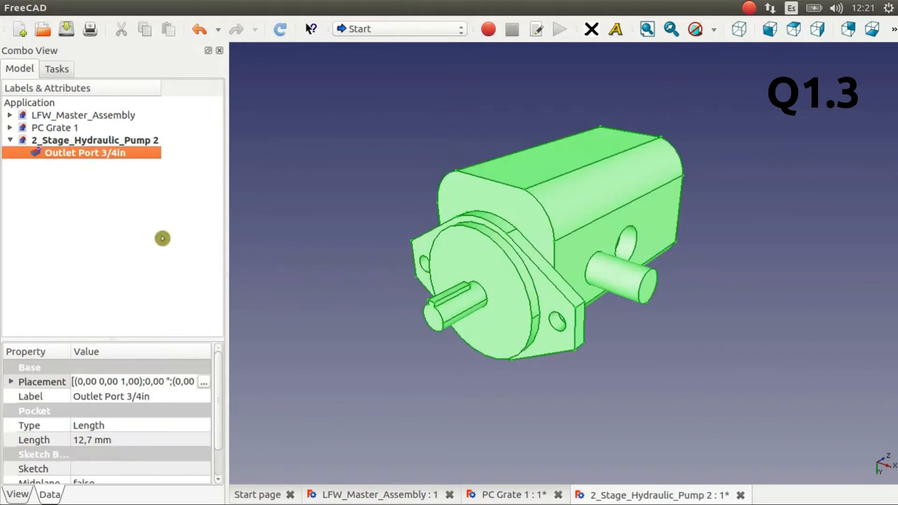
pyautogui.click(207, 388)
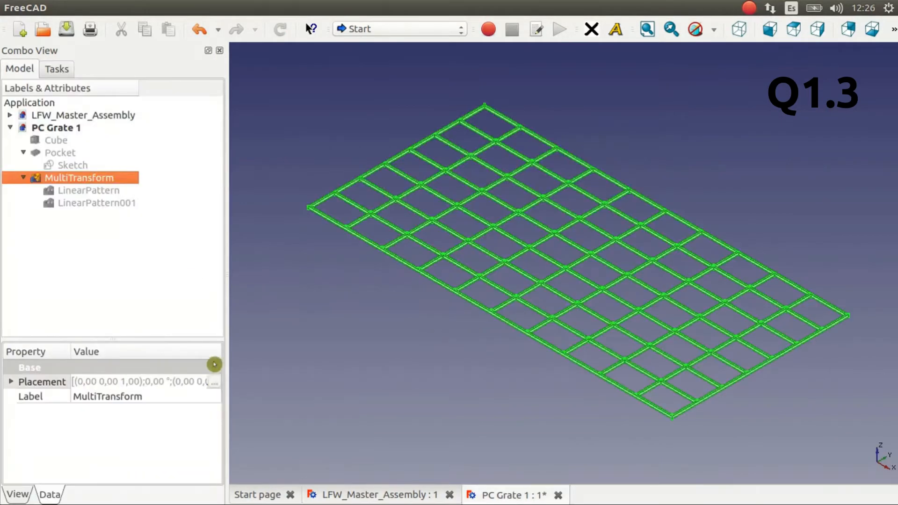
# Delete the Cube, Pocket, Sketch and both linear patterns from PC Grate 1, keeping only MultiTransform.
pyautogui.click(93, 202)
pyautogui.keyDown('ctrl'); pyautogui.click(72, 190); pyautogui.keyUp('ctrl')
pyautogui.keyDown('ctrl'); pyautogui.click(56, 140); pyautogui.keyUp('ctrl')
pyautogui.press('Delete')
pyautogui.click(580, 231)
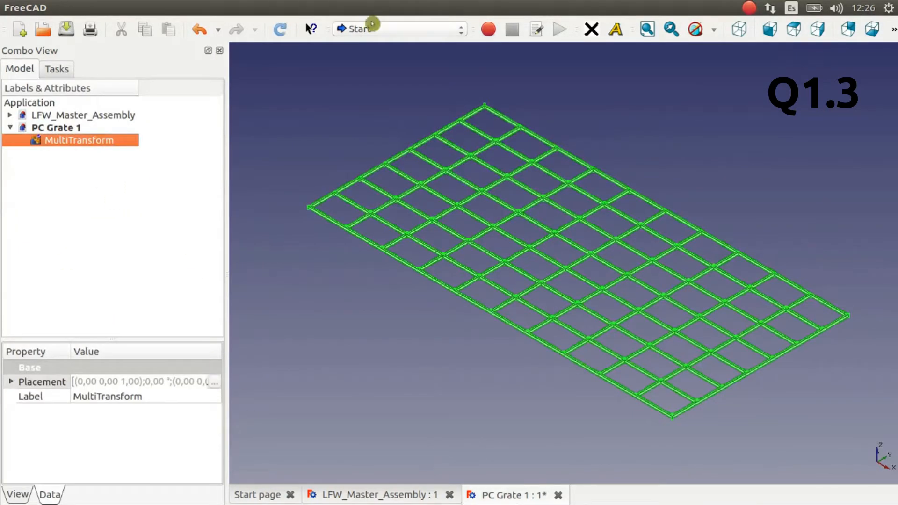
# Convert the MultiTransform grate to a solid in the Part workbench and select the resulting object.
pyautogui.click(373, 28)
pyautogui.click(397, 267)
pyautogui.click(202, 7)
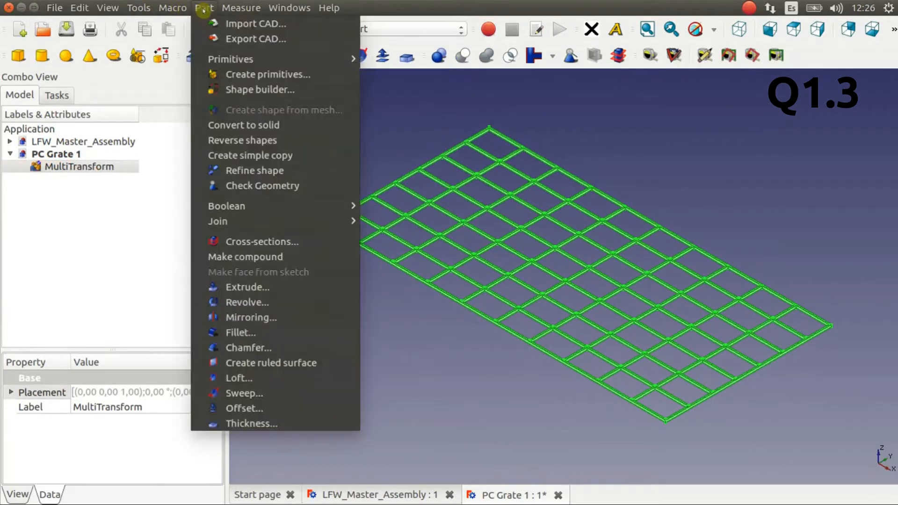
pyautogui.click(302, 124)
pyautogui.click(97, 180)
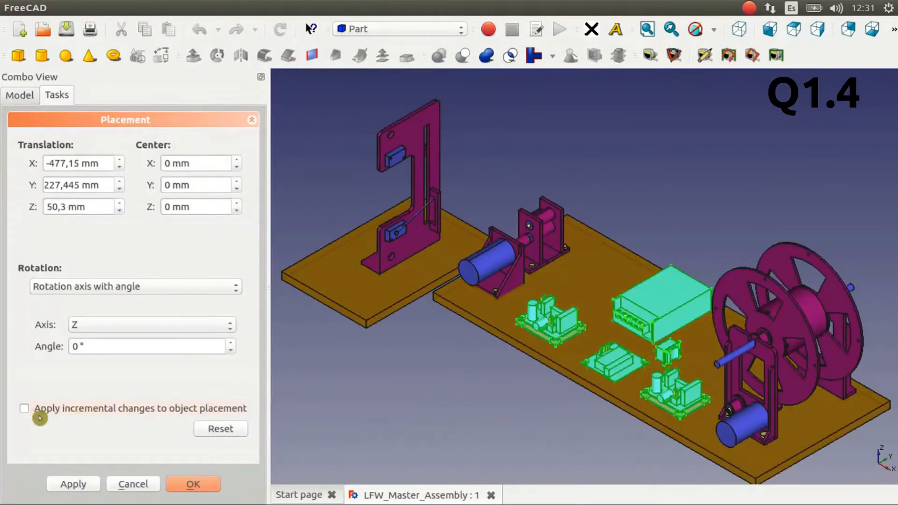
# With incremental placement enabled, apply a Z translation of 100 mm to the electronics parts, followed by one of -100 mm.
pyautogui.click(23, 411)
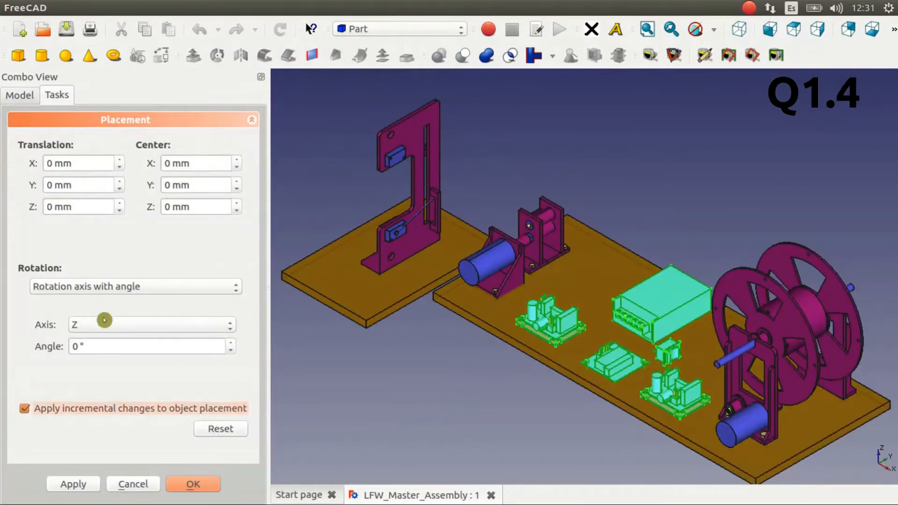
pyautogui.click(66, 206)
pyautogui.write('100')
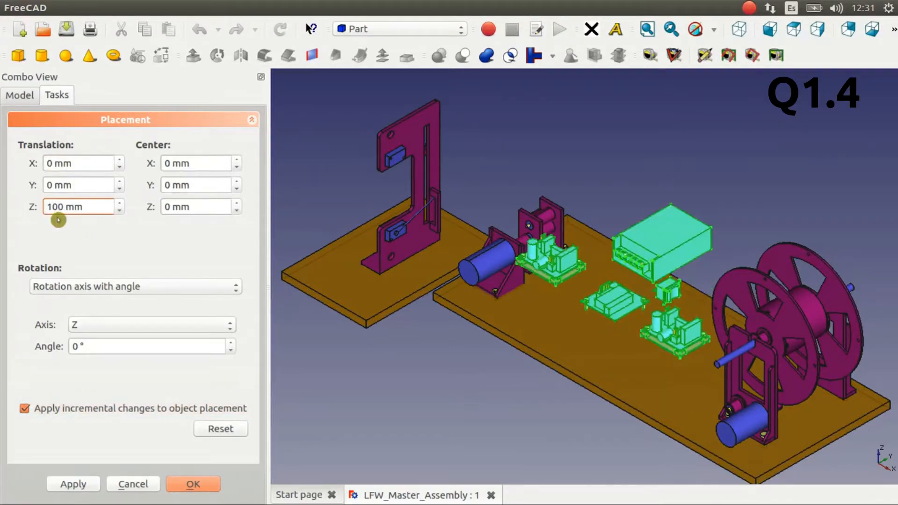
pyautogui.click(80, 484)
pyautogui.write('-10')
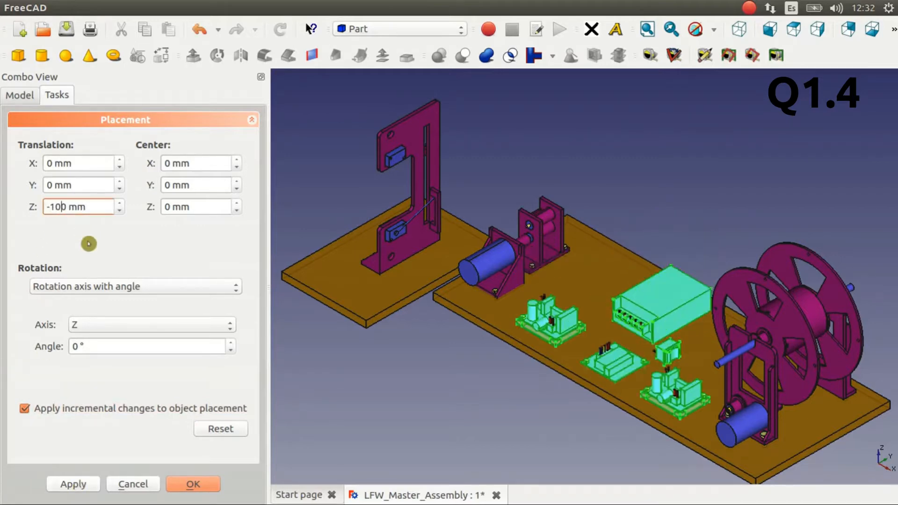
pyautogui.click(76, 485)
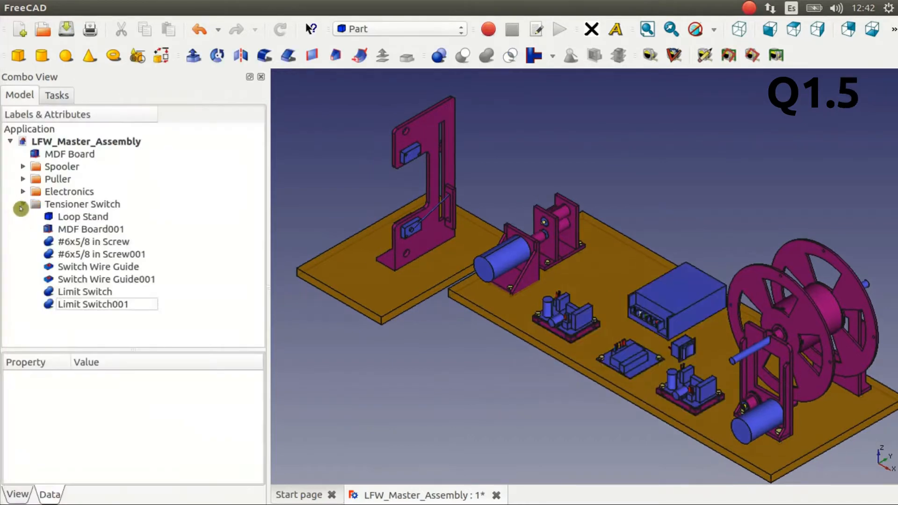
# Select all parts in the Tensioner Switch group, enable incremental placement changes, and try a negative Z translation.
pyautogui.click(91, 220)
pyautogui.keyDown('shift'); pyautogui.click(100, 305); pyautogui.keyUp('shift')
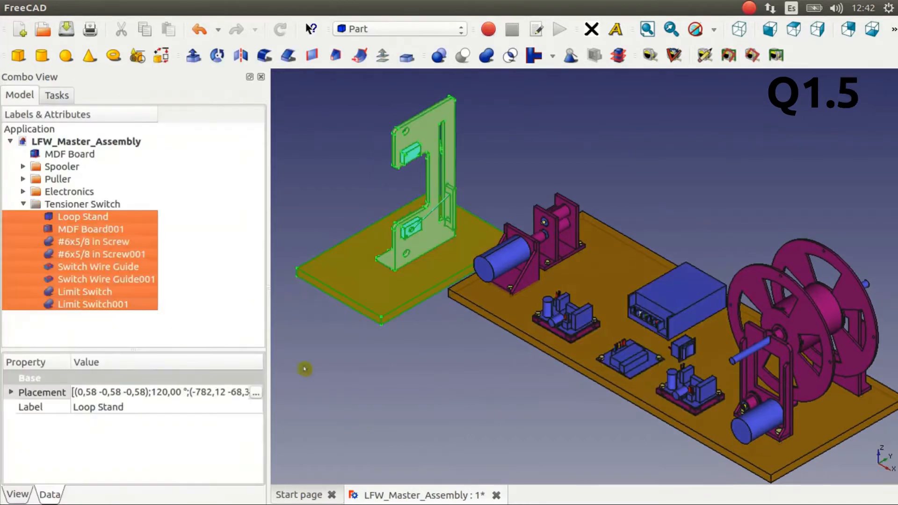
pyautogui.click(25, 408)
pyautogui.click(48, 210)
pyautogui.write('-10')
pyautogui.press('BackSpace')
pyautogui.press('BackSpace')
# Try a 10° rotation of the Tensioner Switch parts about the Z axis.
pyautogui.click(142, 323)
pyautogui.click(135, 305)
pyautogui.doubleClick(134, 347)
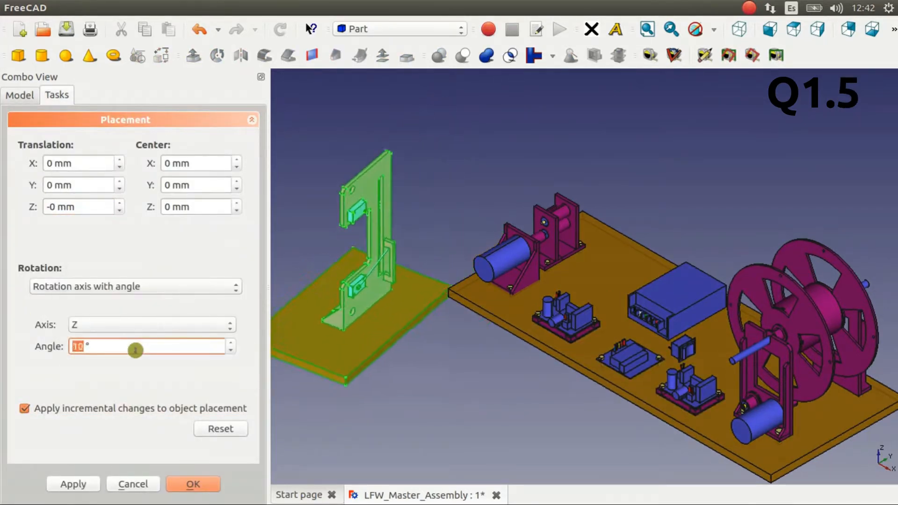
# Set the Tensioner Switch parts' rotation center to X -500 mm and Y -500 mm, and vary the rotation angle.
pyautogui.click(166, 163)
pyautogui.write('-50')
pyautogui.click(169, 184)
pyautogui.write('-50')
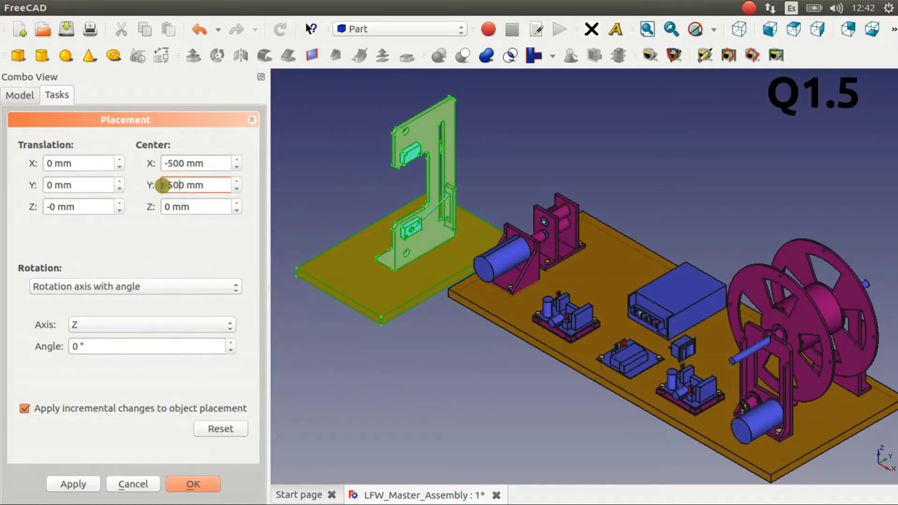
pyautogui.scroll(20, 125, 345)
pyautogui.scroll(20, 124, 344)
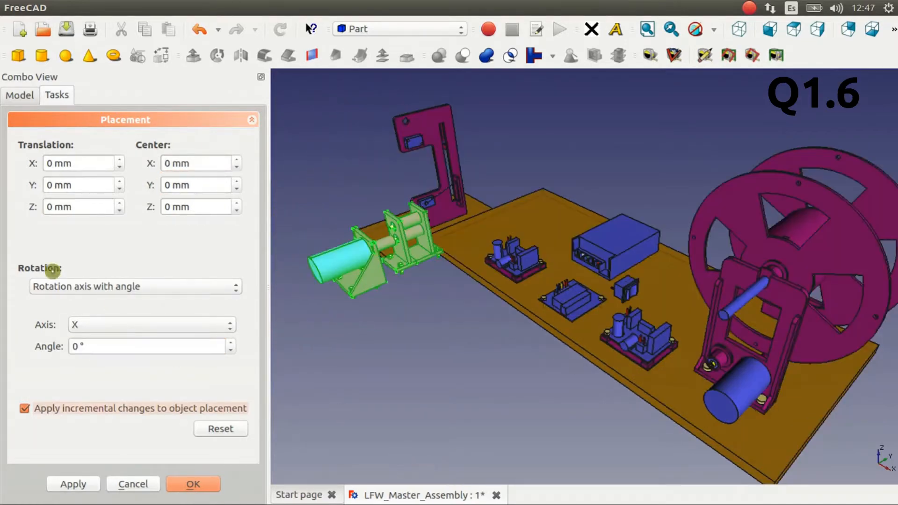
# Apply an incremental Y translation of 200 mm to the selected puller parts.
pyautogui.click(50, 185)
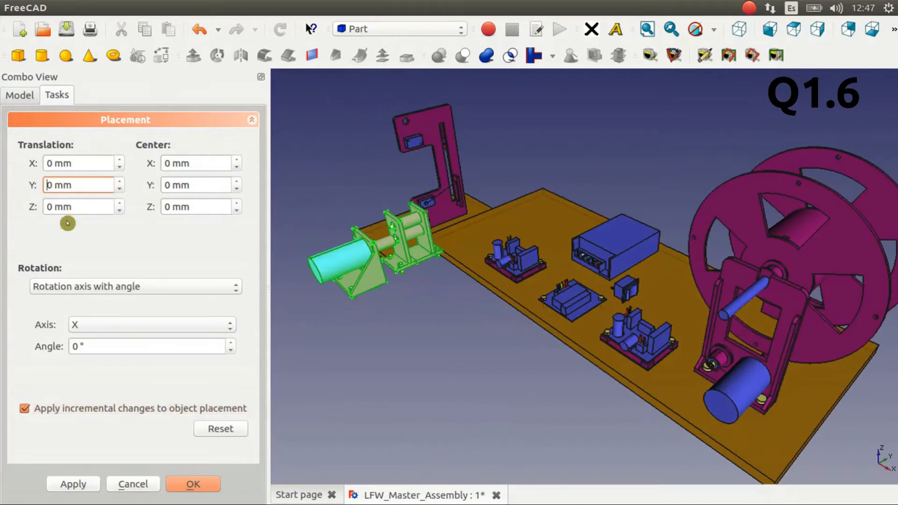
pyautogui.write('20')
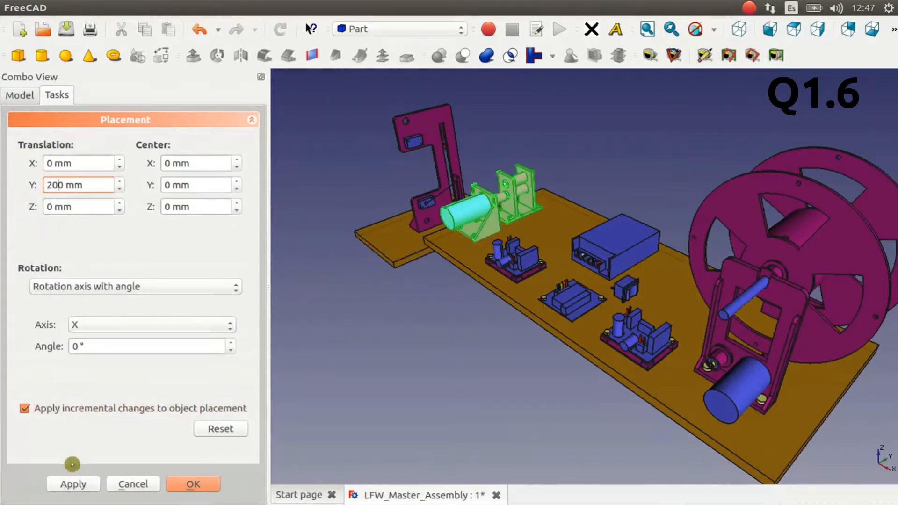
pyautogui.click(90, 487)
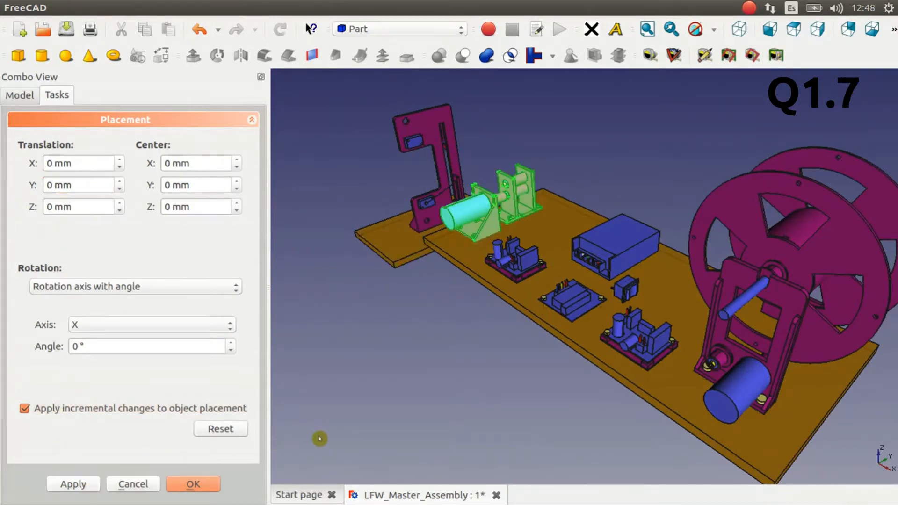
# Accept the incremental placement change of the selected puller parts.
pyautogui.click(189, 480)
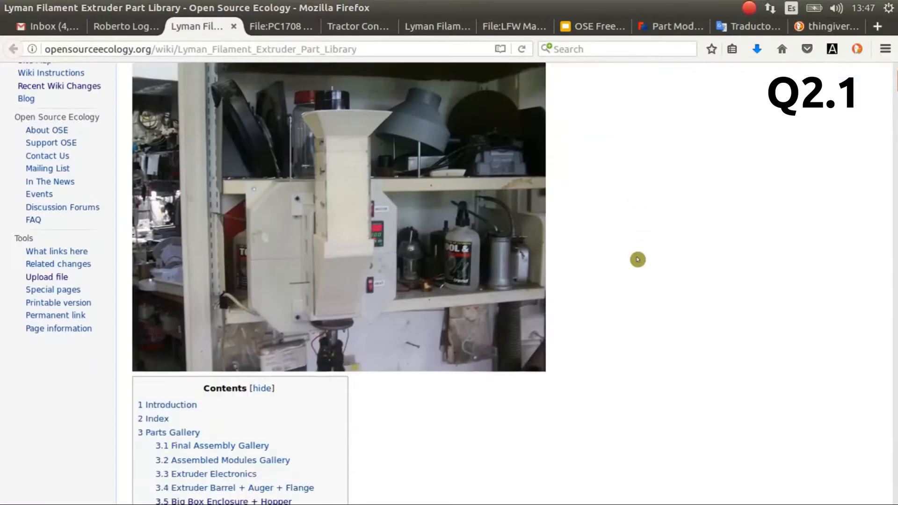
# In Firefox, go to the Tension Mechanism gallery of the Lyman Filament Extruder Part Library wiki page.
pyautogui.scroll(-5, 637, 259)
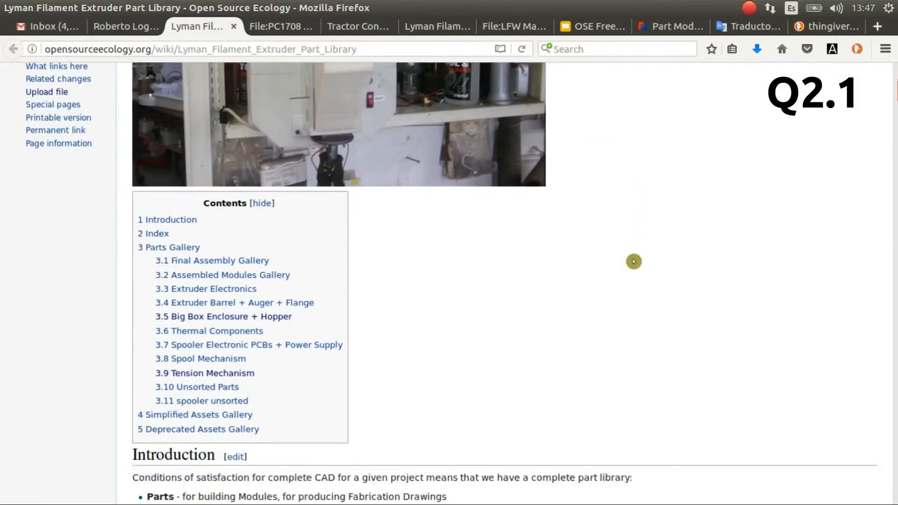
pyautogui.click(243, 299)
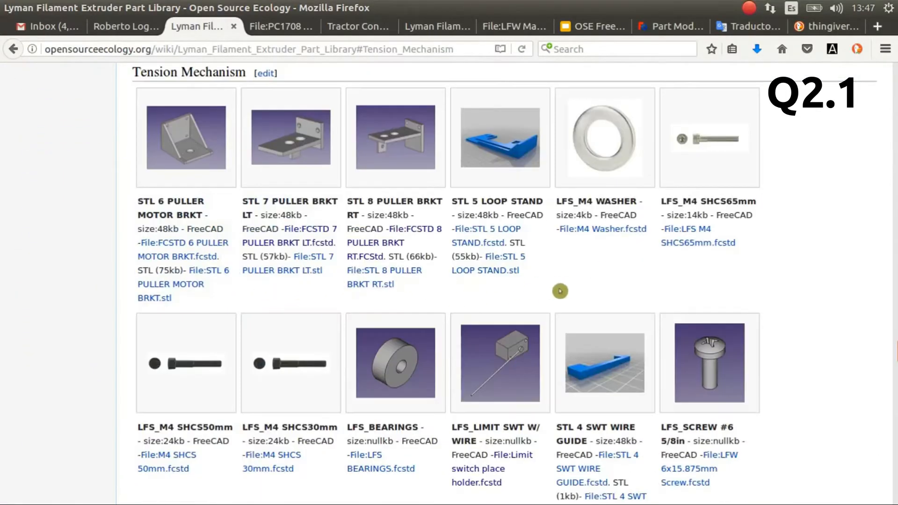
pyautogui.scroll(-2, 791, 290)
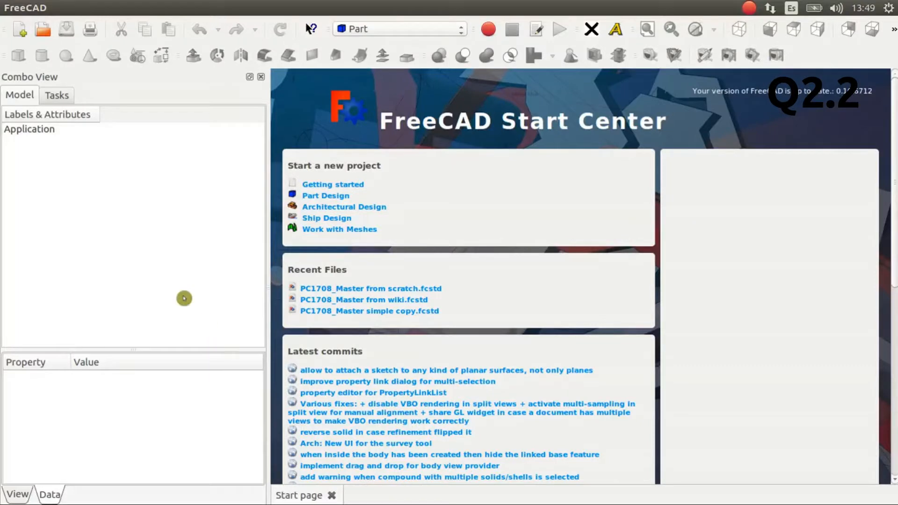
# In FreeCAD, create a new document and merge the project file LFW_tensionerswitch.fcstd into it.
pyautogui.click(21, 36)
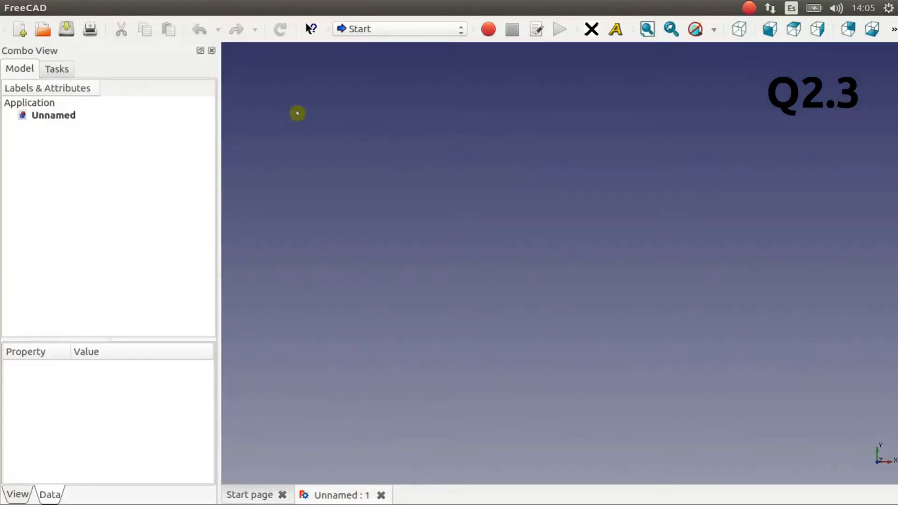
pyautogui.click(52, 8)
pyautogui.click(125, 190)
pyautogui.click(374, 123)
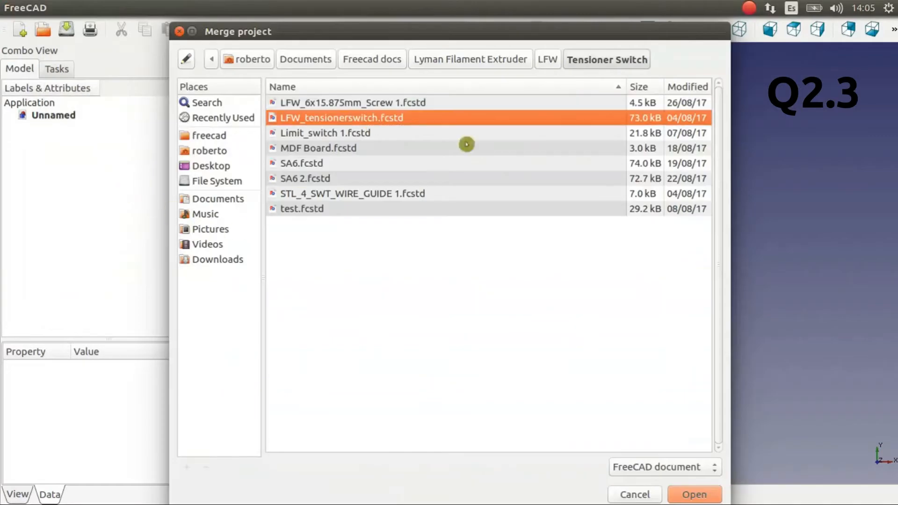
pyautogui.click(704, 497)
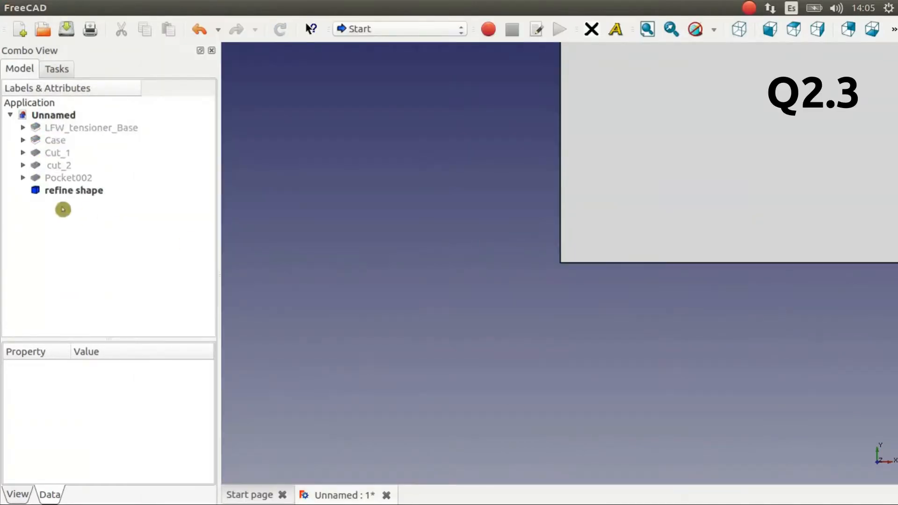
# Delete the history features from LFW_tensioner_Base through Pocket002 together with their sketches, keeping only the refine shape.
pyautogui.scroll(-15, 324, 349)
pyautogui.moveTo(329, 312); pyautogui.dragTo(504, 310, button='middle')
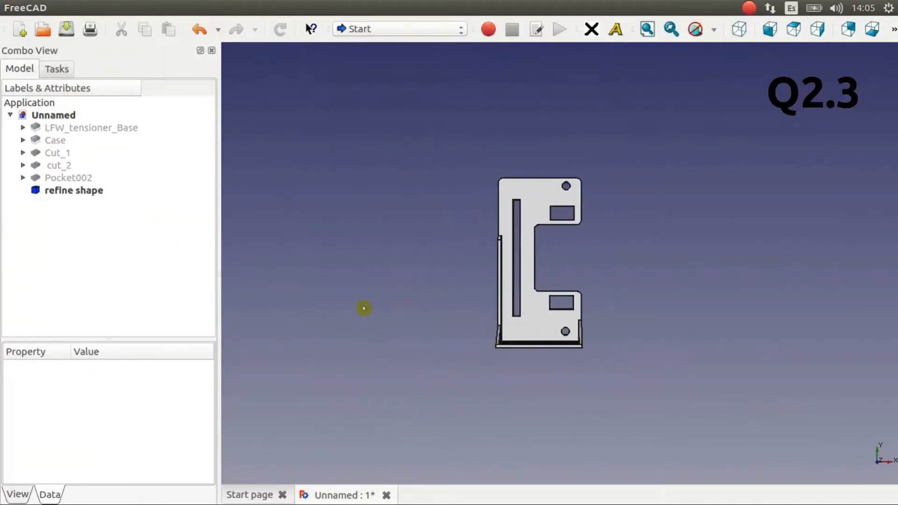
pyautogui.click(23, 178)
pyautogui.click(23, 165)
pyautogui.click(23, 153)
pyautogui.click(23, 140)
pyautogui.click(23, 128)
pyautogui.click(59, 128)
pyautogui.keyDown('shift'); pyautogui.click(76, 243); pyautogui.keyUp('shift')
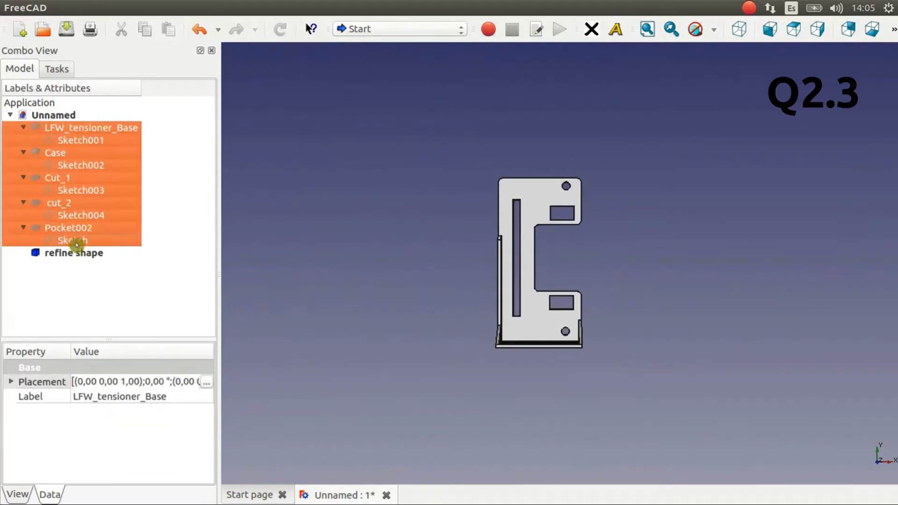
pyautogui.press('Delete')
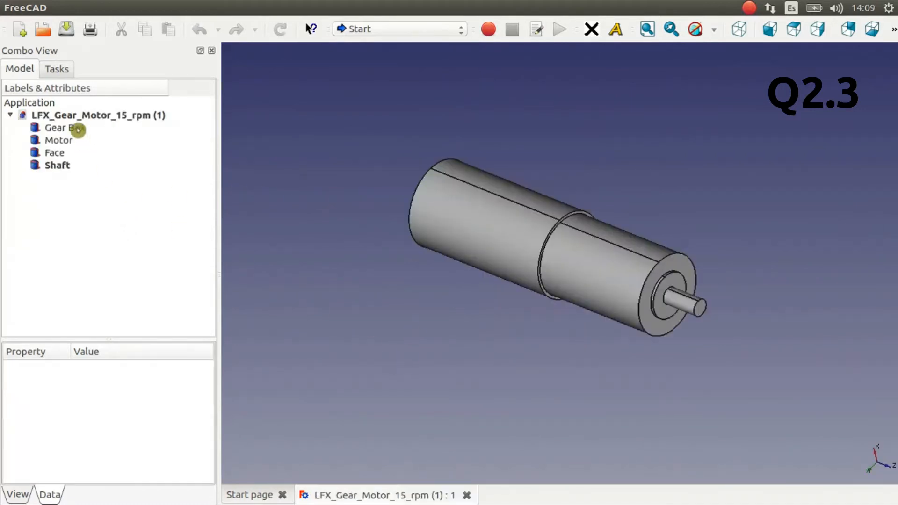
# Examine the Gear Box, Motor, Face and Shaft cylinders of the gear motor one after another.
pyautogui.click(78, 131)
pyautogui.press('Down')
pyautogui.press('Down')
pyautogui.press('Down')
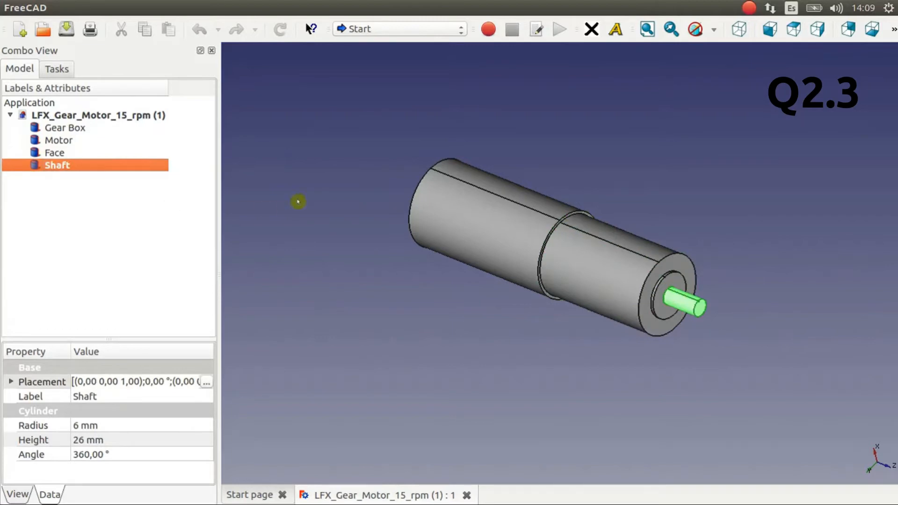
pyautogui.click(298, 202)
# Make a compound from the Gear Box, Motor, Face and Shaft using the Part workbench.
pyautogui.click(417, 28)
pyautogui.click(372, 265)
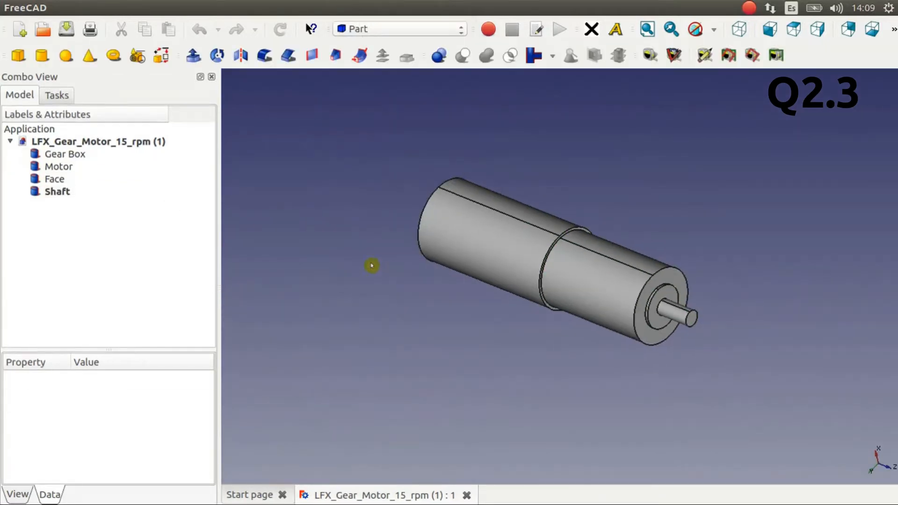
pyautogui.click(65, 159)
pyautogui.keyDown('shift'); pyautogui.click(57, 191); pyautogui.keyUp('shift')
pyautogui.click(205, 8)
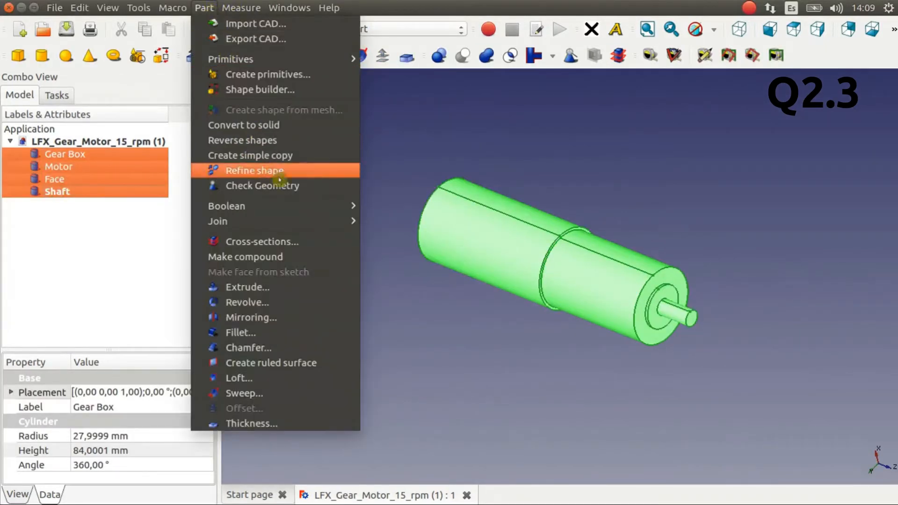
pyautogui.click(306, 260)
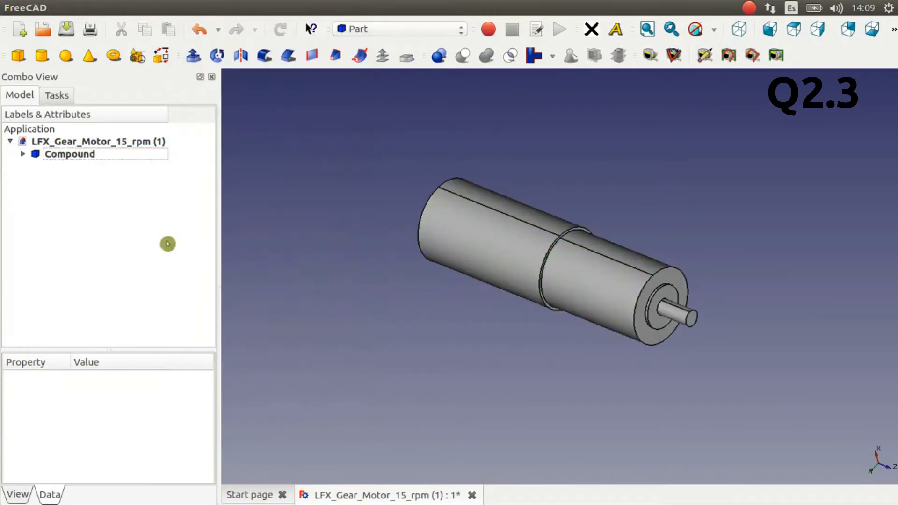
# Delete the compound's Gear Box, Face, Motor and Shaft source objects and select the remaining compound.
pyautogui.click(22, 154)
pyautogui.moveTo(56, 174); pyautogui.dragTo(89, 225)
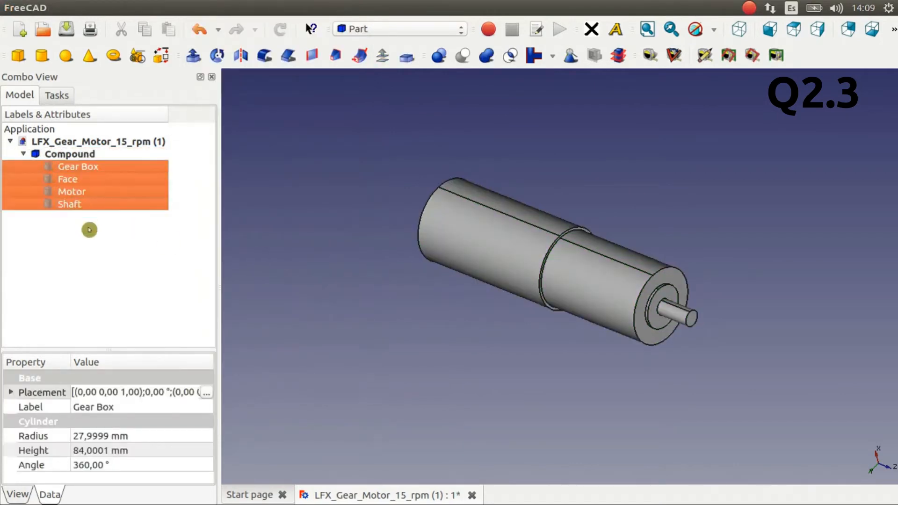
pyautogui.press('Delete')
pyautogui.click(569, 231)
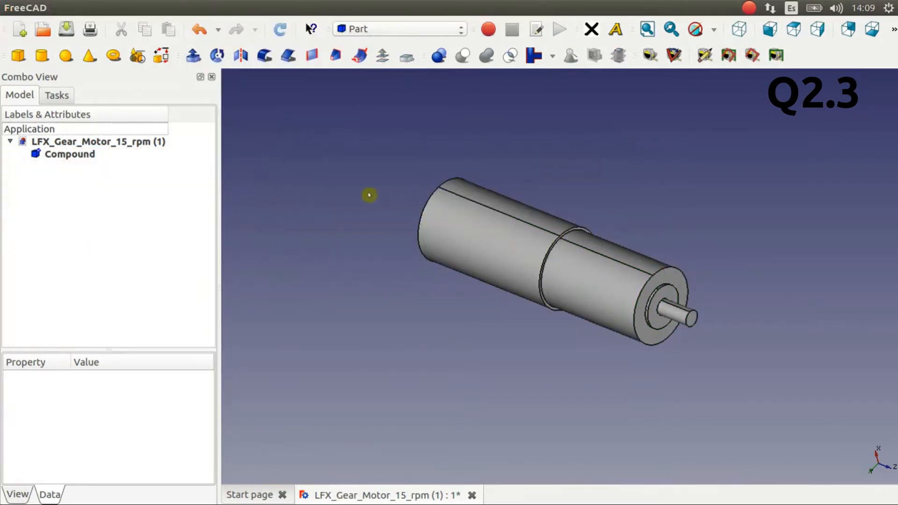
pyautogui.click(70, 154)
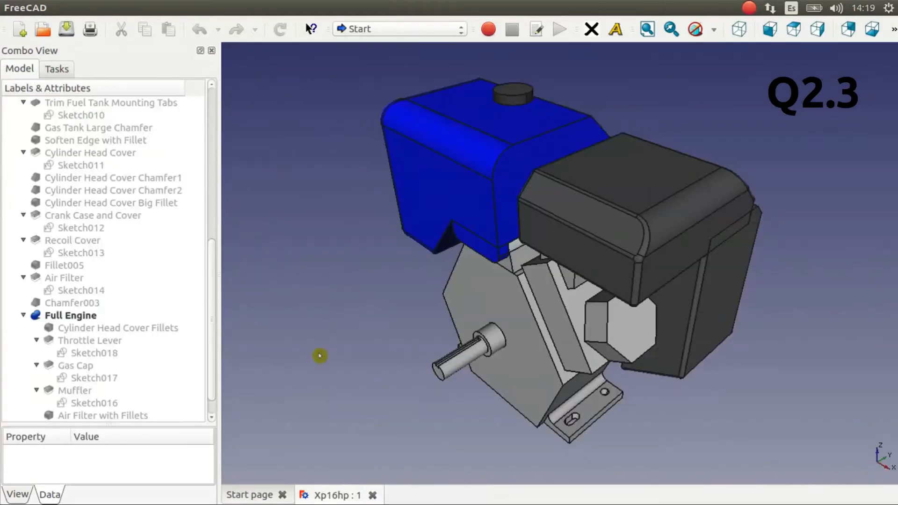
# Delete the Xp16hp model's feature history, from the reference bounding box down through the Full Engine's child features, keeping Full Engine.
pyautogui.click(96, 321)
pyautogui.moveTo(215, 325); pyautogui.dragTo(215, 164)
pyautogui.click(94, 127)
pyautogui.scroll(-7, 86, 336)
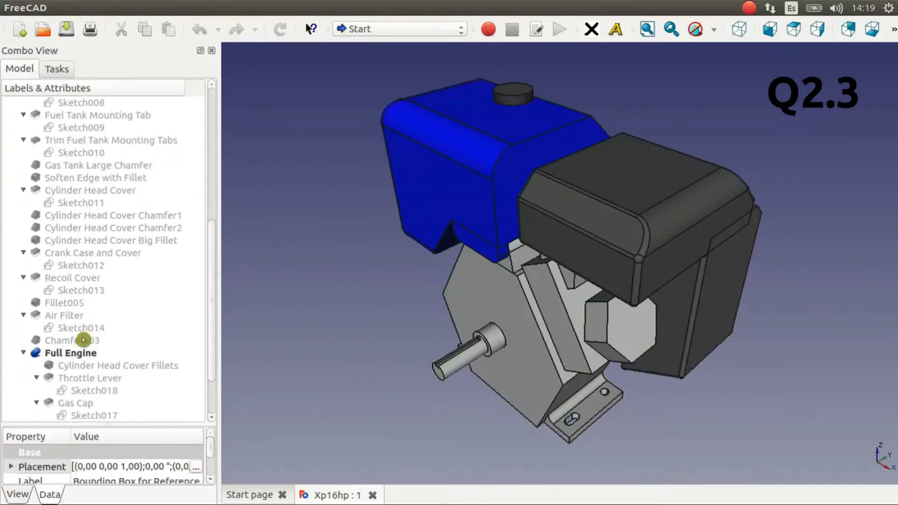
pyautogui.keyDown('shift'); pyautogui.click(83, 339); pyautogui.keyUp('shift')
pyautogui.scroll(-2, 82, 337)
pyautogui.keyDown('ctrl'); pyautogui.click(88, 306); pyautogui.keyUp('ctrl')
pyautogui.keyDown('ctrl'); pyautogui.keyDown('shift'); pyautogui.click(86, 416); pyautogui.keyUp('shift'); pyautogui.keyUp('ctrl')
pyautogui.press('Delete')
pyautogui.click(574, 232)
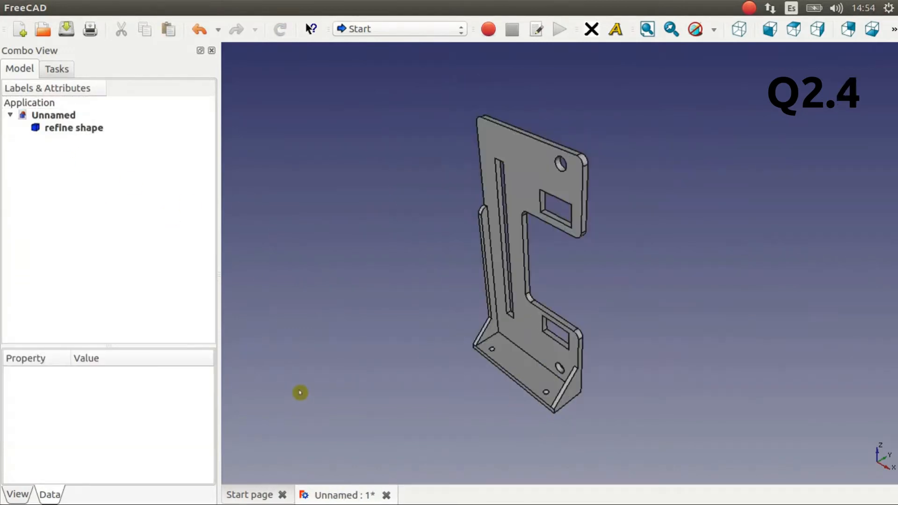
# Open the placement settings of the tensioner bracket's refine shape.
pyautogui.click(58, 131)
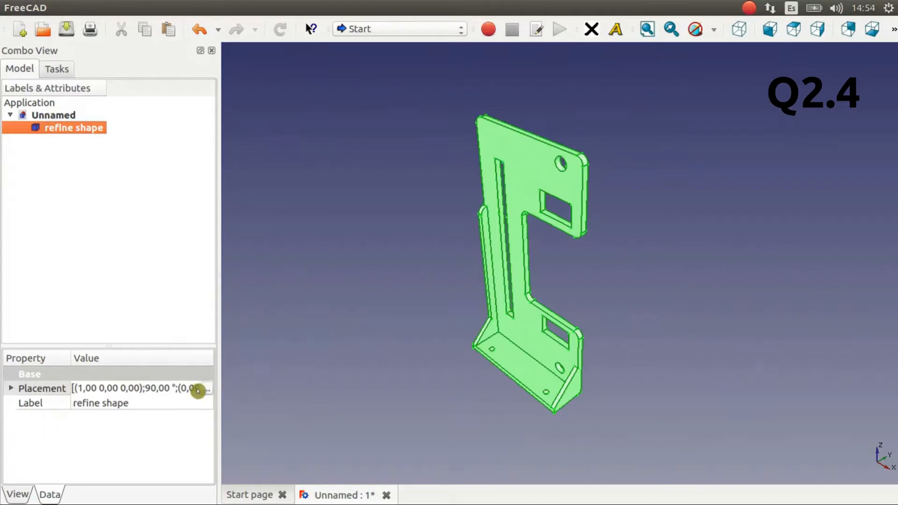
pyautogui.click(203, 393)
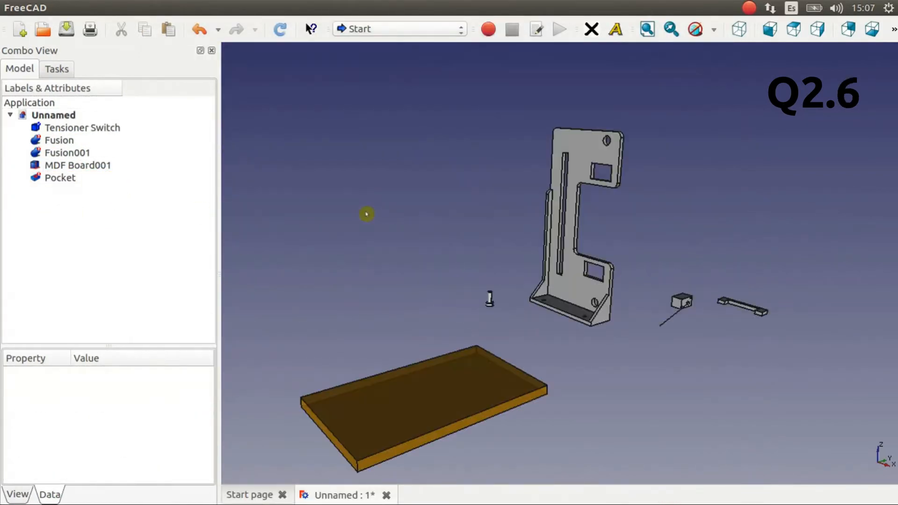
# Add a plane constraint between the Tensioner Switch and the MDF board using the Assembly 2 workbench.
pyautogui.click(443, 30)
pyautogui.click(440, 60)
pyautogui.moveTo(588, 308); pyautogui.dragTo(590, 369, button='middle')
pyautogui.click(581, 250)
pyautogui.keyDown('ctrl'); pyautogui.click(473, 388); pyautogui.keyUp('ctrl')
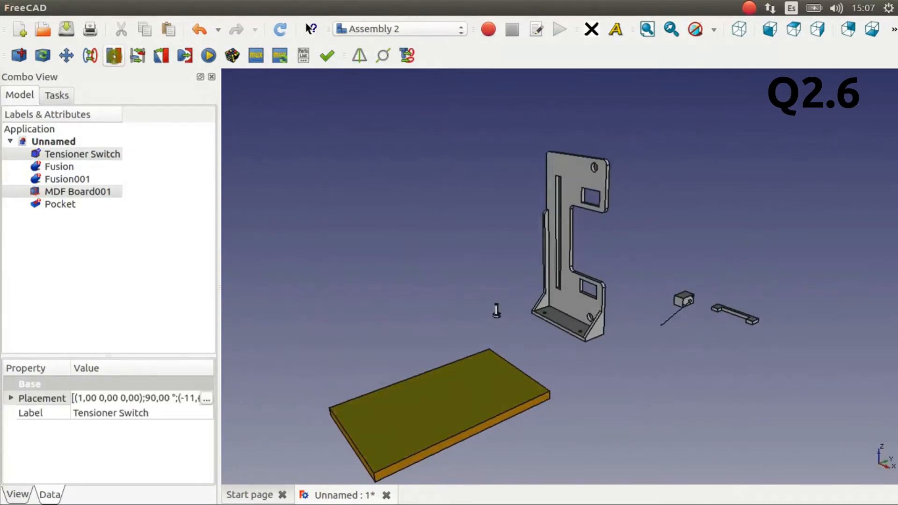
pyautogui.click(114, 55)
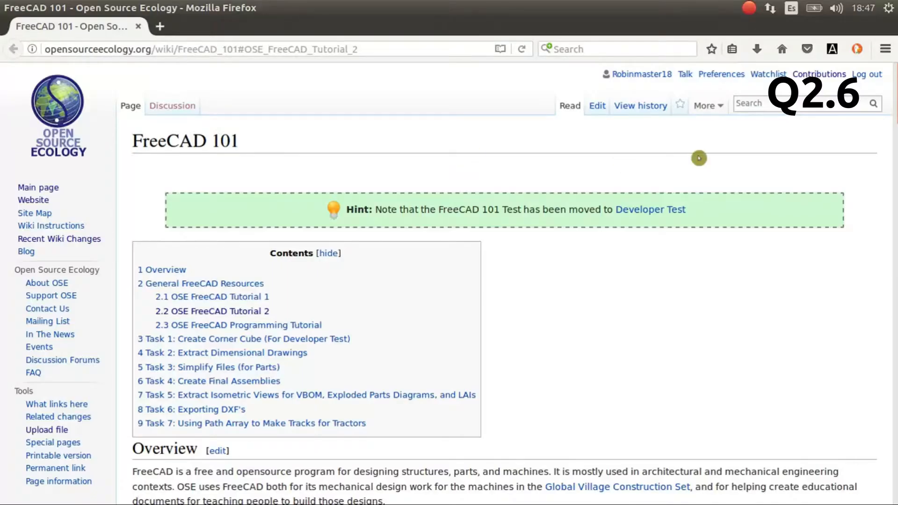
# In Firefox, go to the OSE FreeCAD Tutorial 2 section of the FreeCAD 101 wiki page.
pyautogui.click(220, 315)
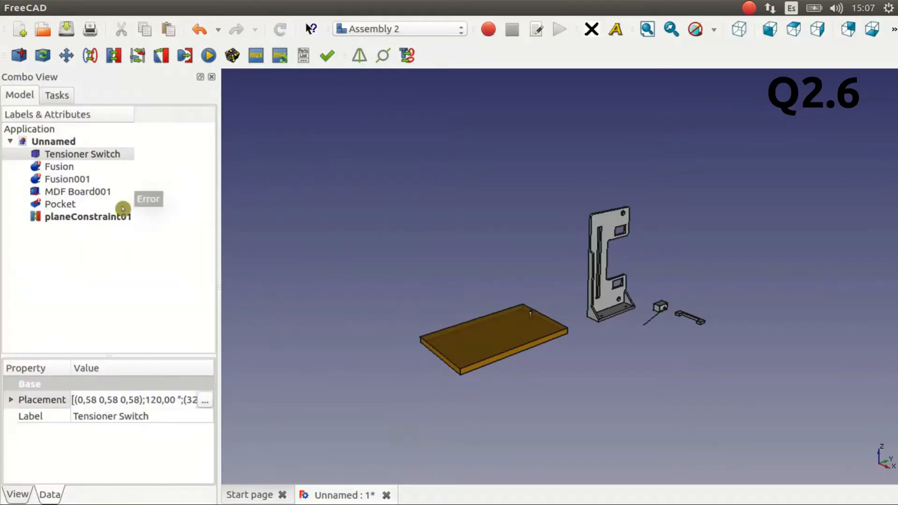
# In FreeCAD, enable incremental placement changes for the Tensioner Switch and try several Y translations, including -7 mm.
pyautogui.click(32, 399)
pyautogui.click(24, 408)
pyautogui.click(66, 196)
pyautogui.write('-5')
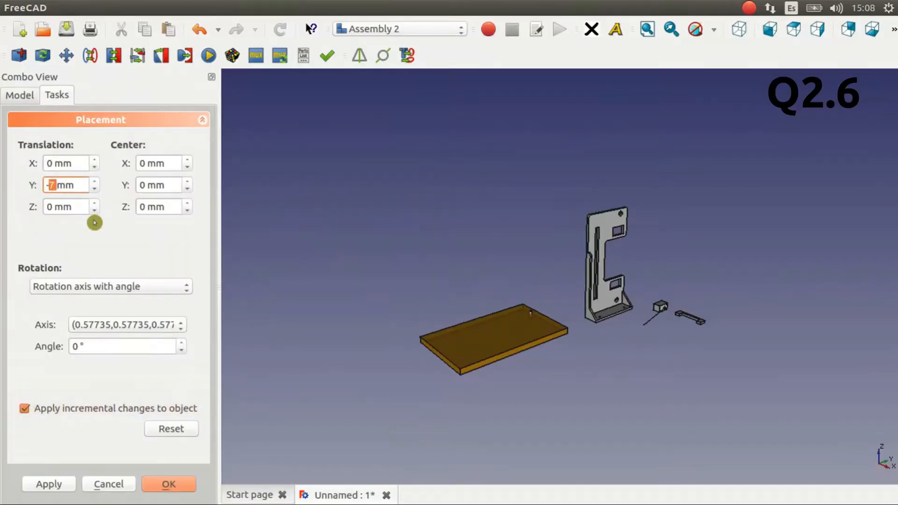
pyautogui.write('50-20')
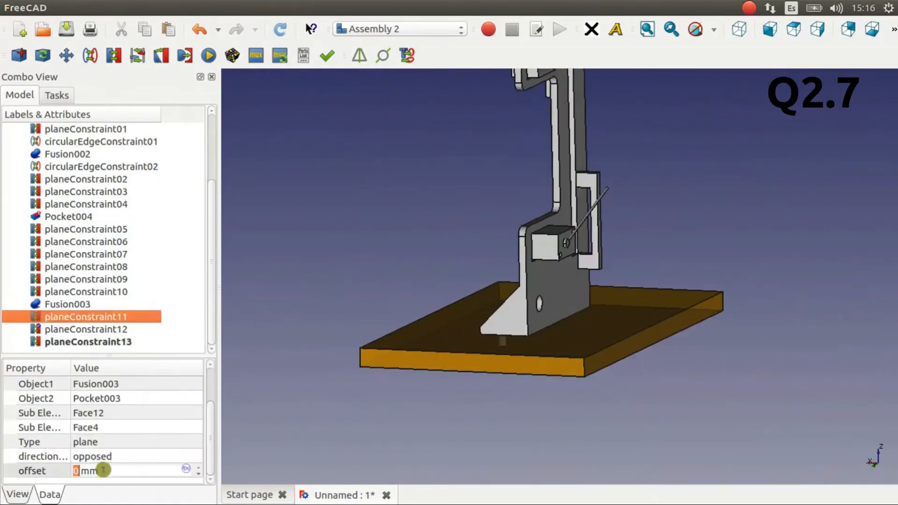
# Set the offset of planeConstraint11 to 13 mm.
pyautogui.click(95, 471)
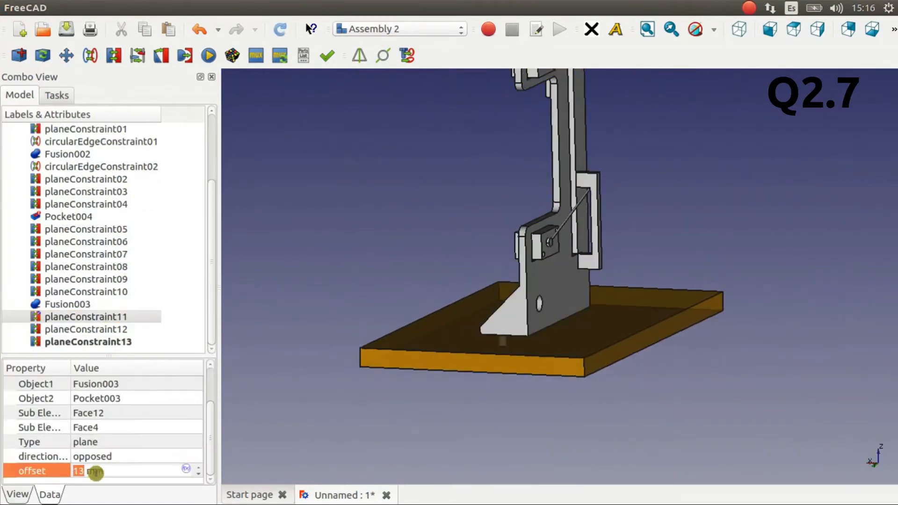
# Delete all plane and circular edge constraints from the assembly, leaving Fusion002, Pocket004, Fusion003 and the other parts out of the selection.
pyautogui.click(120, 341)
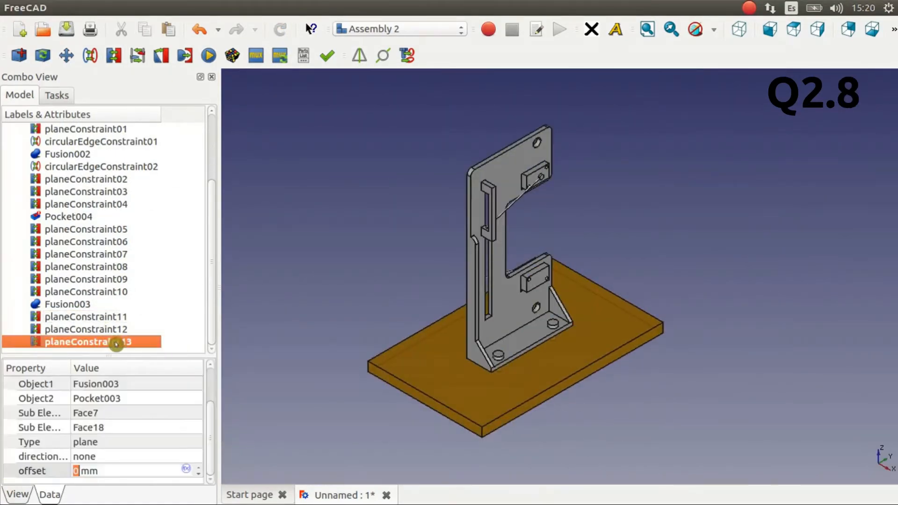
pyautogui.keyDown('shift'); pyautogui.click(84, 316); pyautogui.keyUp('shift')
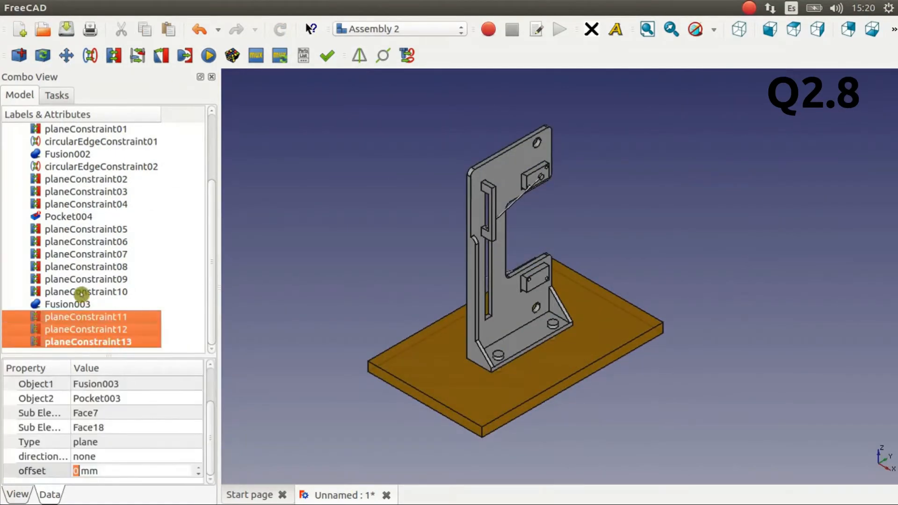
pyautogui.scroll(3, 123, 324)
pyautogui.keyDown('shift'); pyautogui.click(74, 217); pyautogui.keyUp('shift')
pyautogui.keyDown('ctrl'); pyautogui.click(73, 242); pyautogui.keyUp('ctrl')
pyautogui.scroll(-3, 84, 271)
pyautogui.keyDown('ctrl'); pyautogui.click(70, 217); pyautogui.keyUp('ctrl')
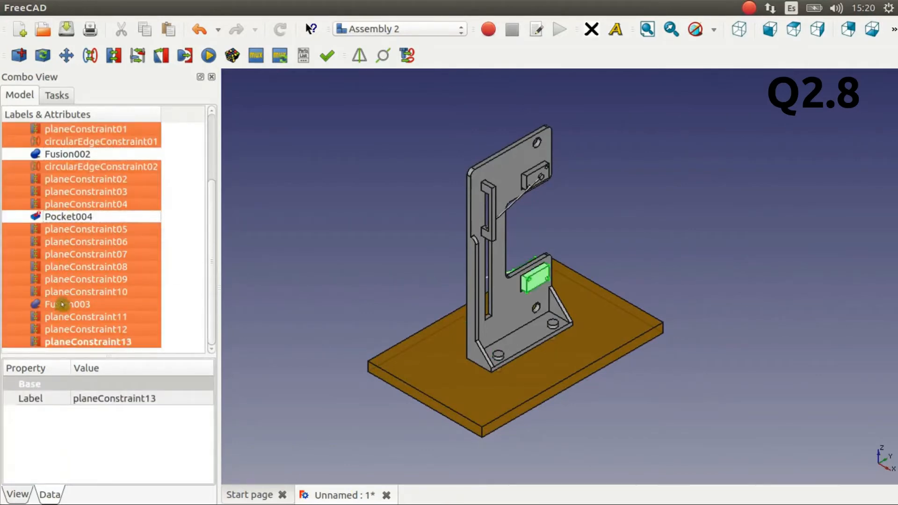
pyautogui.keyDown('ctrl'); pyautogui.click(62, 304); pyautogui.keyUp('ctrl')
pyautogui.press('Delete')
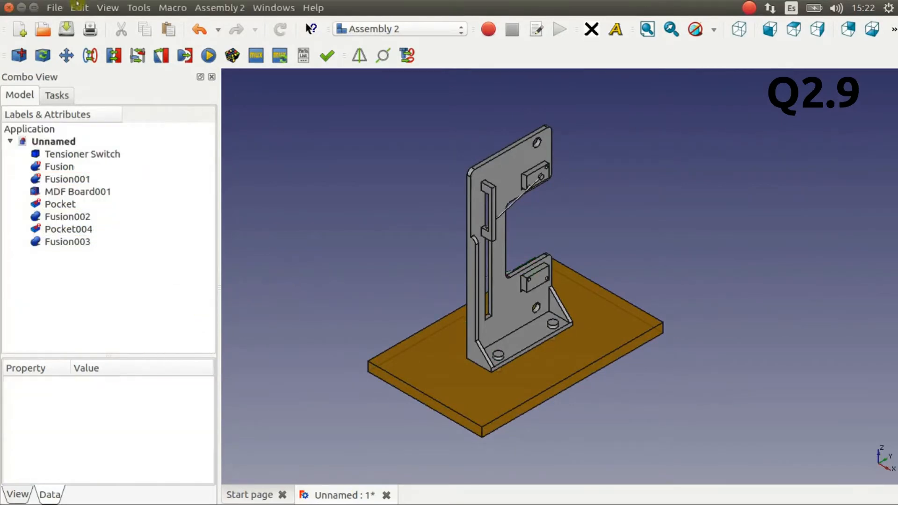
# Start saving the constraint-free assembly document under a new file name.
pyautogui.click(54, 8)
pyautogui.click(122, 110)
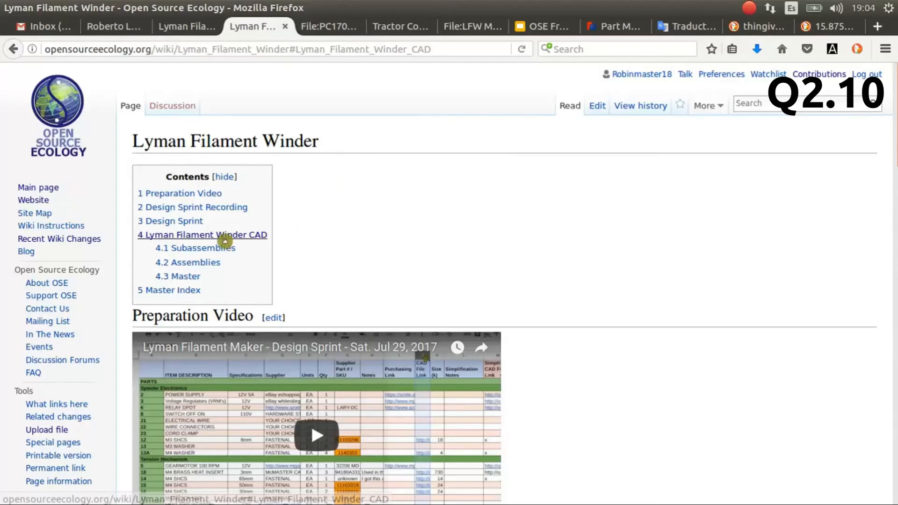
# In Firefox, review the Lyman Filament Winder CAD file lists and the Tension Mechanism gallery of the extruder part library.
pyautogui.click(224, 239)
pyautogui.scroll(-3, 351, 253)
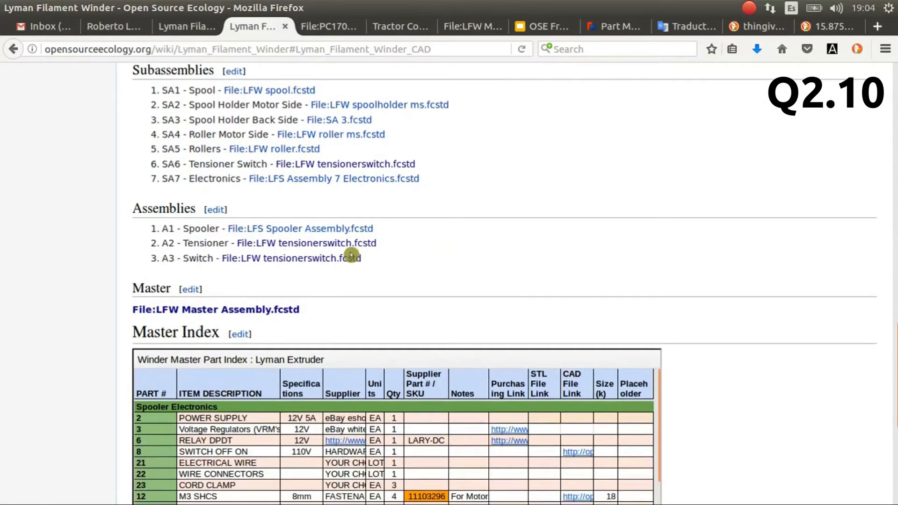
pyautogui.click(187, 35)
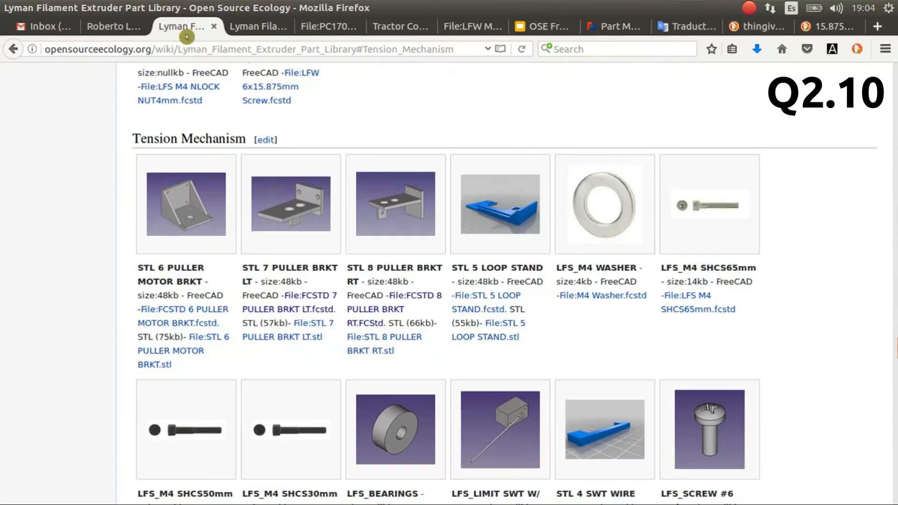
pyautogui.scroll(-5, 806, 181)
pyautogui.scroll(2, 805, 182)
pyautogui.scroll(1, 805, 183)
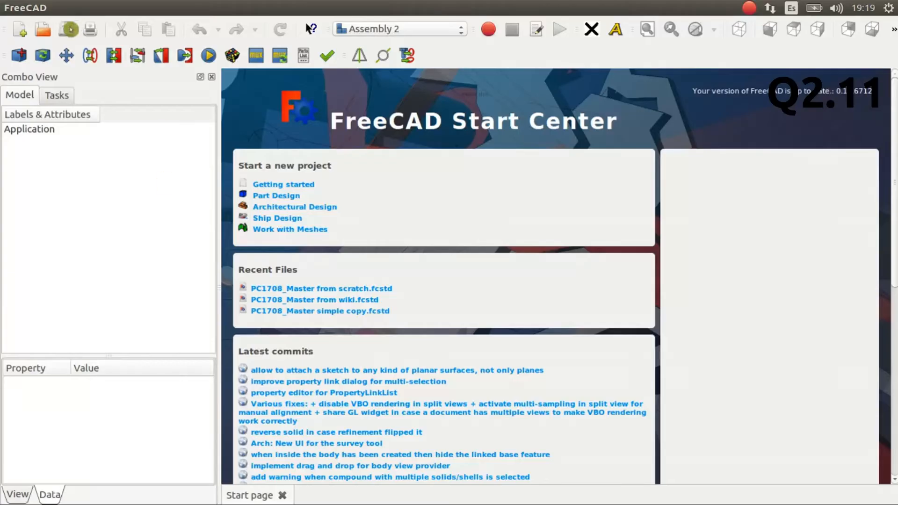
# In FreeCAD, open the test 2 assembly and highlight its parts one by one from Loop Stand to Switch wire guide 2.
pyautogui.click(44, 38)
pyautogui.doubleClick(394, 281)
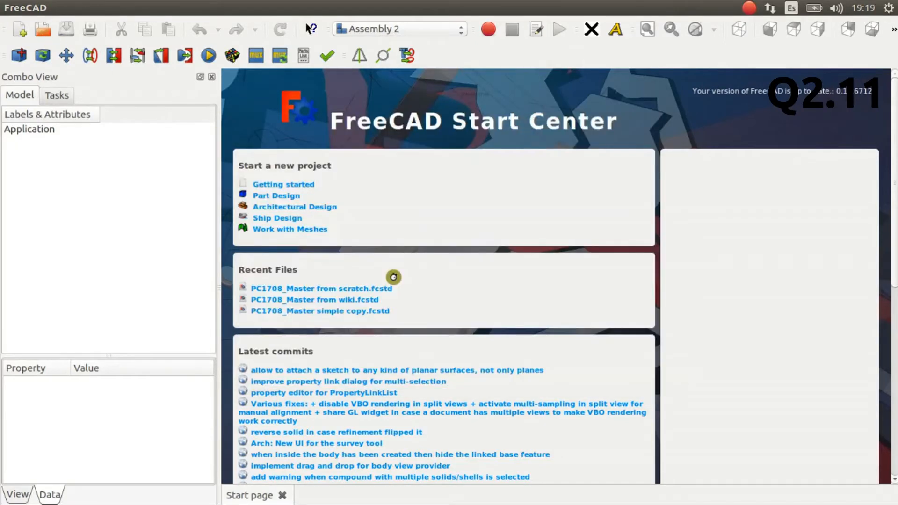
pyautogui.click(84, 153)
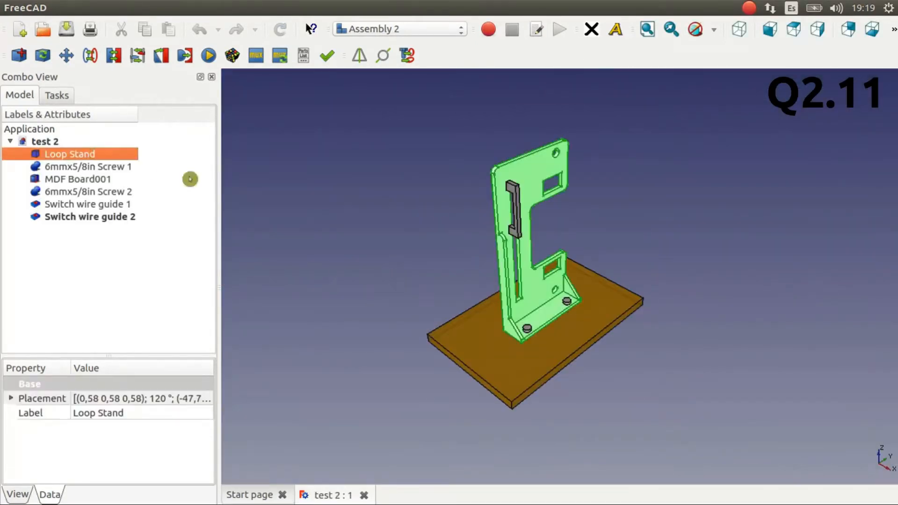
pyautogui.press('Down')
pyautogui.press('Down')
pyautogui.press('Down')
pyautogui.press('Down')
pyautogui.press('Down')
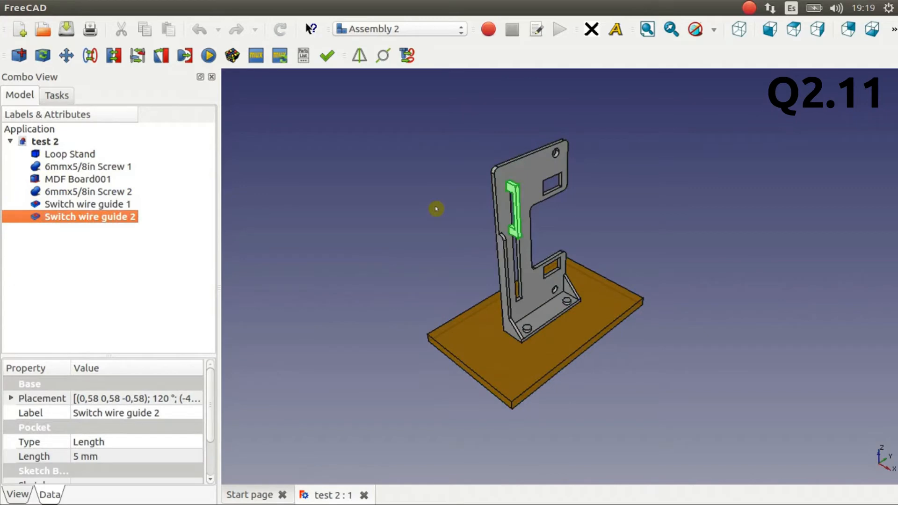
# Try moving all six parts together by an incremental 100 mm in Z, and return the Z translation to 0 mm.
pyautogui.click(80, 154)
pyautogui.keyDown('shift'); pyautogui.click(80, 216); pyautogui.keyUp('shift')
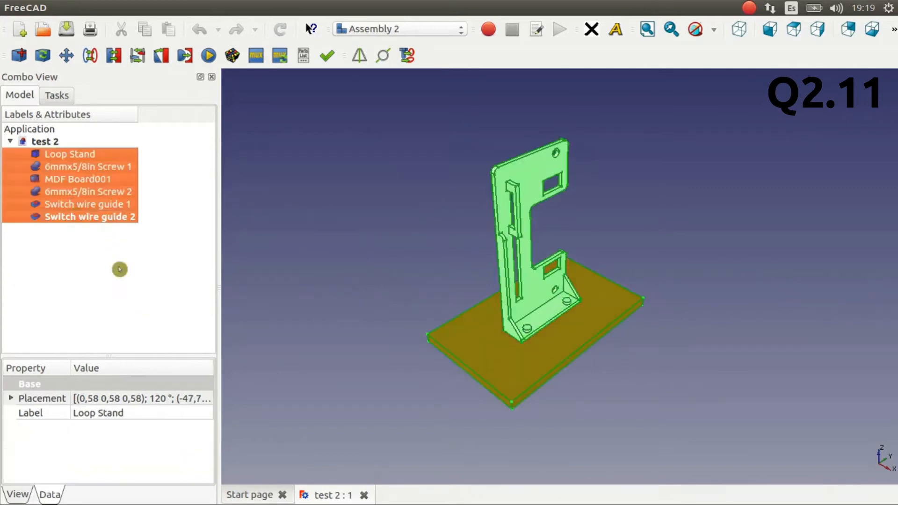
pyautogui.click(207, 400)
pyautogui.click(209, 403)
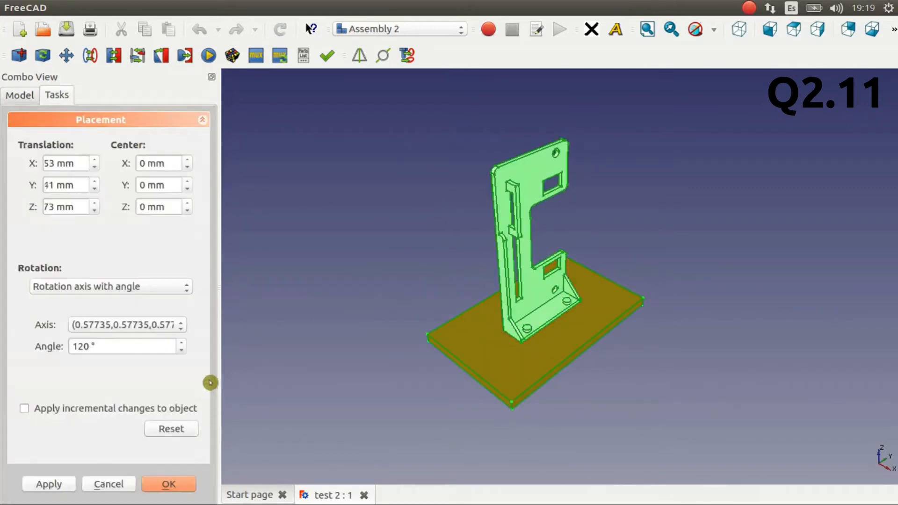
pyautogui.click(46, 209)
pyautogui.write('100')
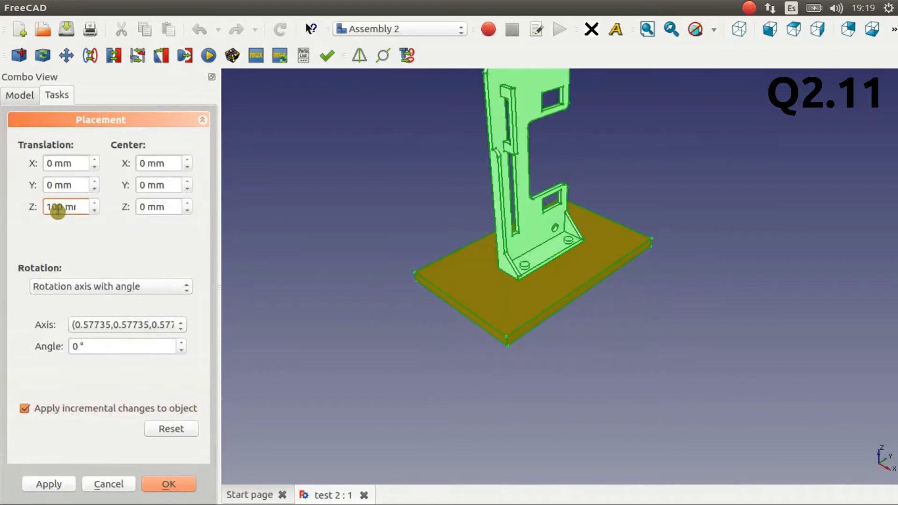
pyautogui.press('BackSpace')
pyautogui.press('BackSpace')
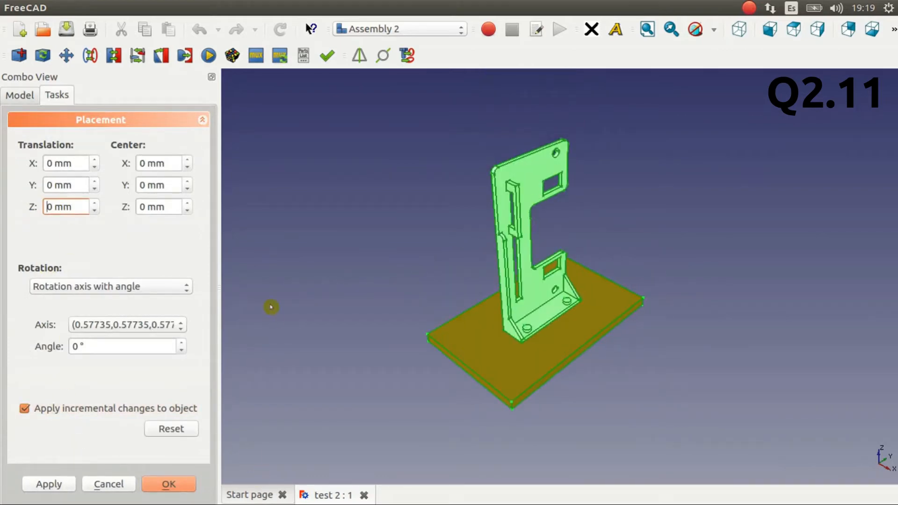
pyautogui.click(156, 490)
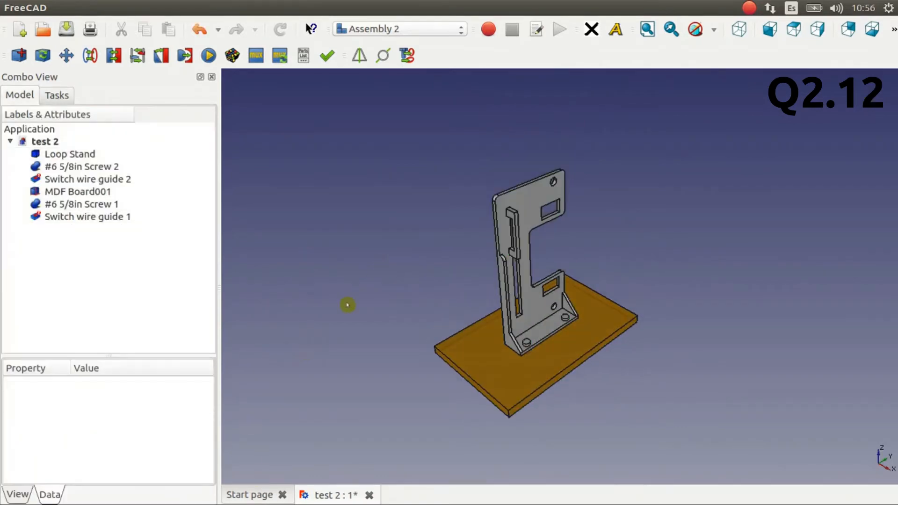
# In the Part workbench, combine all six parts from Loop Stand to Switch wire guide 1 into one compound.
pyautogui.click(443, 29)
pyautogui.click(437, 279)
pyautogui.click(70, 154)
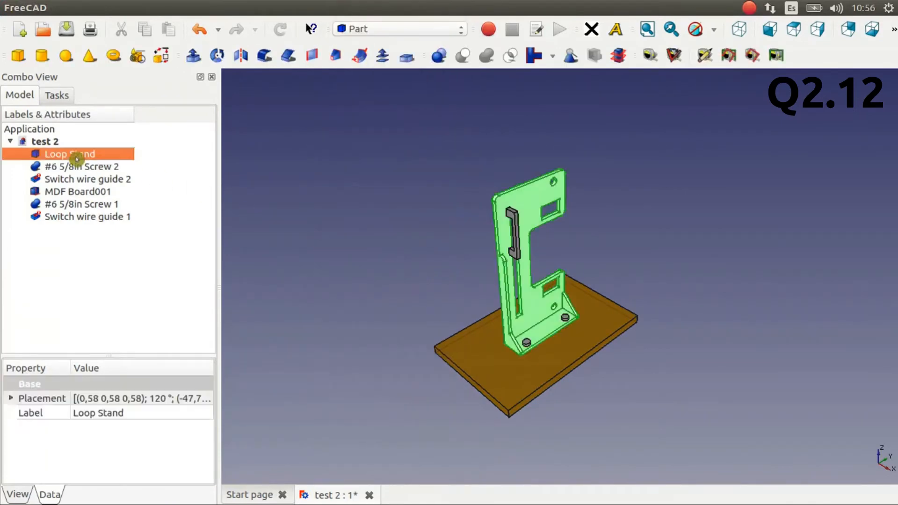
pyautogui.keyDown('shift'); pyautogui.click(84, 179); pyautogui.keyUp('shift')
pyautogui.keyDown('shift'); pyautogui.click(86, 192); pyautogui.keyUp('shift')
pyautogui.keyDown('shift'); pyautogui.click(86, 206); pyautogui.keyUp('shift')
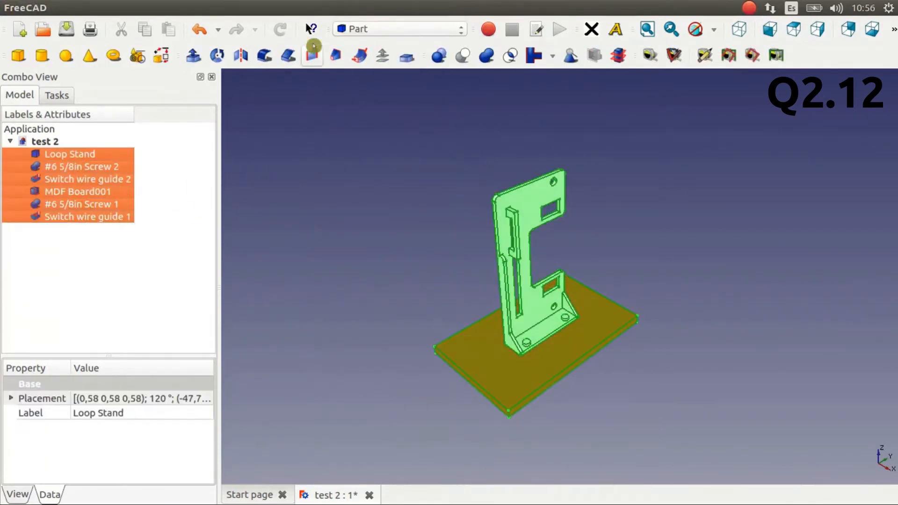
pyautogui.click(209, 8)
pyautogui.click(274, 255)
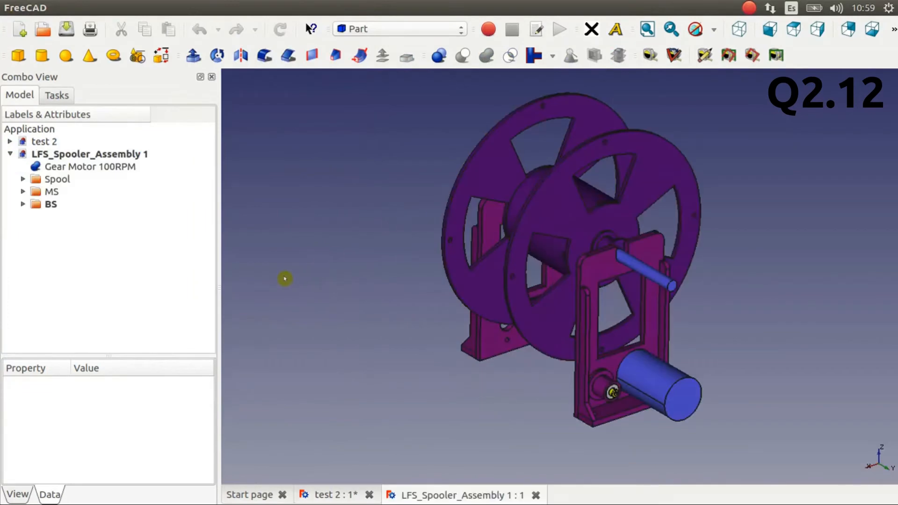
# In LFS_Spooler_Assembly 1, select every part including those inside Spool, MS and BS, leaving the three group folders out of the selection.
pyautogui.click(44, 166)
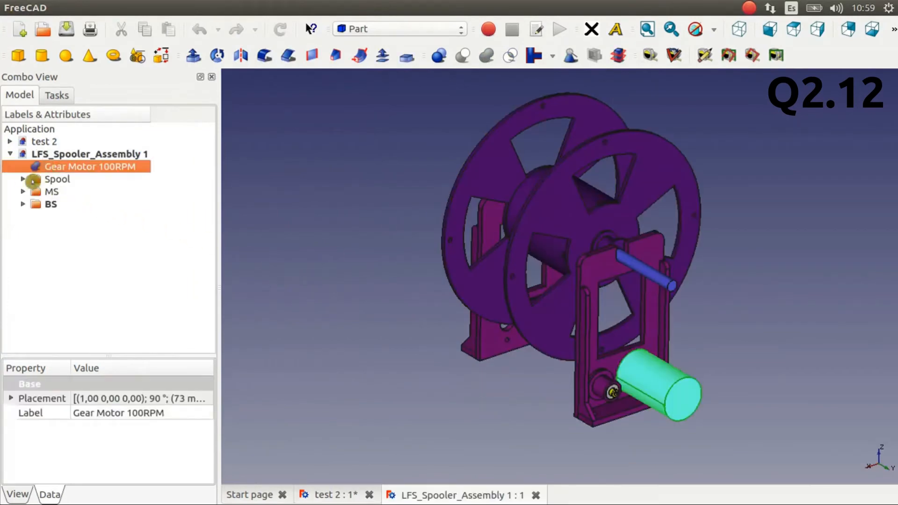
pyautogui.click(23, 179)
pyautogui.click(23, 291)
pyautogui.scroll(-2, 24, 314)
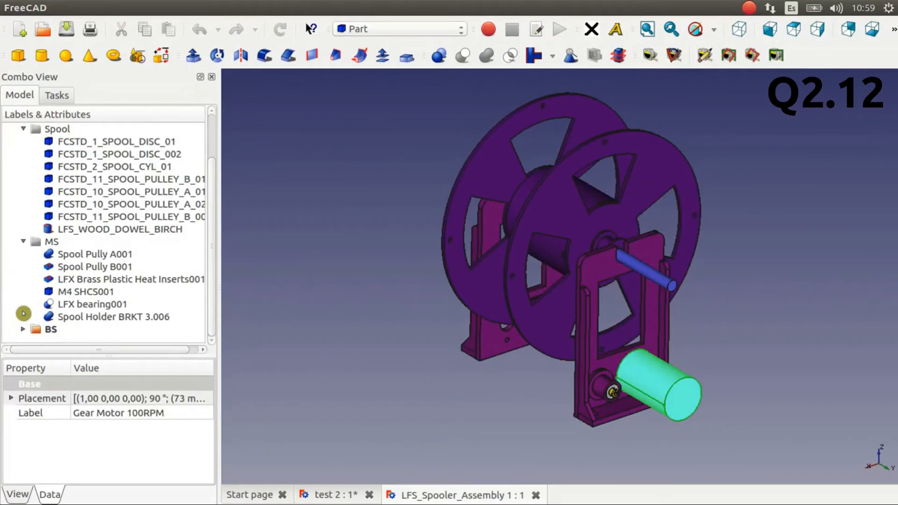
pyautogui.click(22, 330)
pyautogui.scroll(-2, 53, 289)
pyautogui.keyDown('shift'); pyautogui.click(73, 329); pyautogui.keyUp('shift')
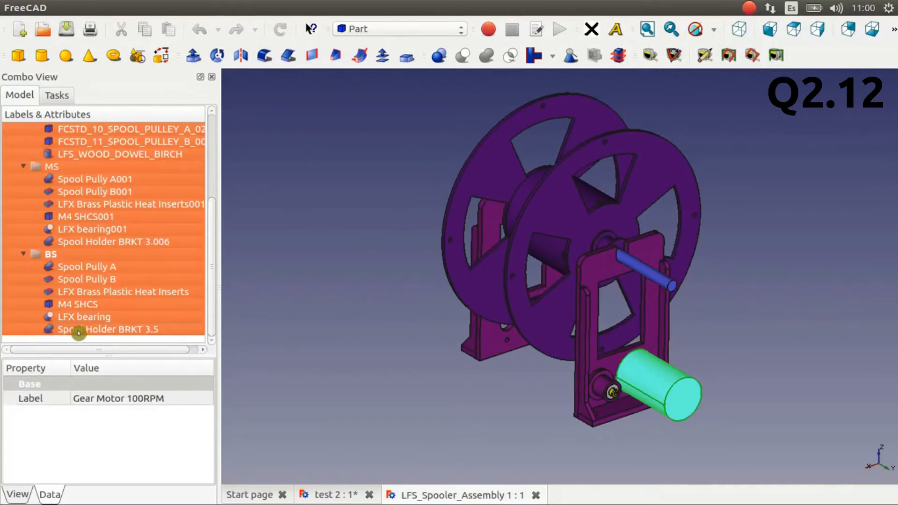
pyautogui.keyDown('ctrl'); pyautogui.click(50, 257); pyautogui.keyUp('ctrl')
pyautogui.scroll(2, 81, 253)
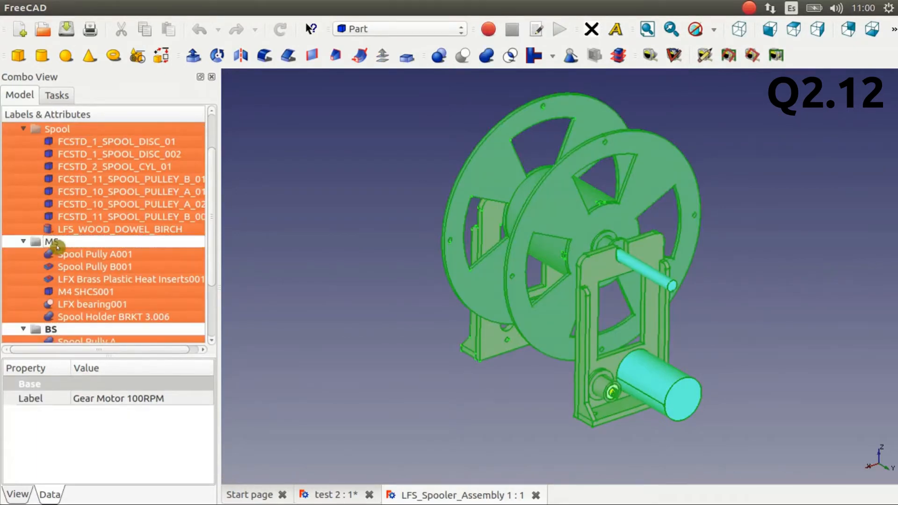
pyautogui.scroll(2, 60, 248)
pyautogui.keyDown('ctrl'); pyautogui.click(54, 181); pyautogui.keyUp('ctrl')
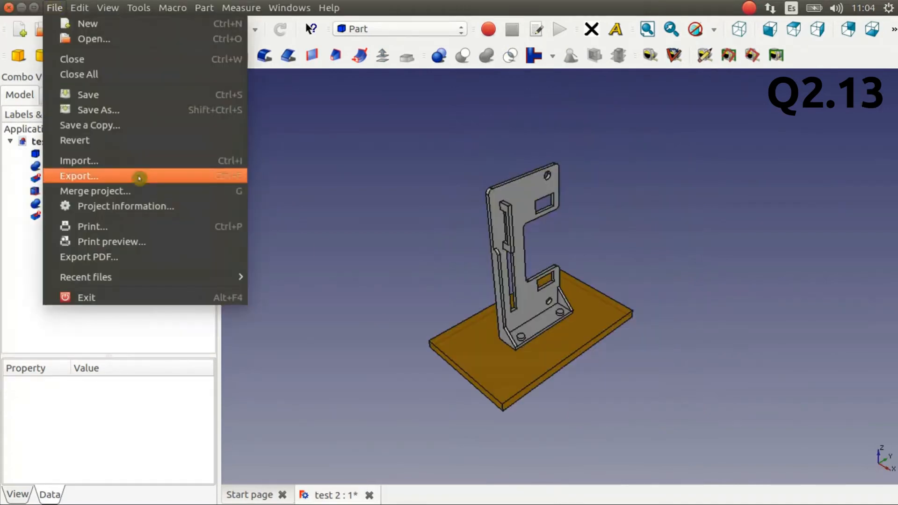
# Merge another project file into test 2 and delete the unneeded objects from the document.
pyautogui.click(111, 188)
pyautogui.doubleClick(367, 136)
pyautogui.click(61, 259)
pyautogui.click(84, 304)
pyautogui.keyDown('shift'); pyautogui.click(76, 280); pyautogui.keyUp('shift')
pyautogui.keyDown('ctrl'); pyautogui.click(80, 254); pyautogui.keyUp('ctrl')
pyautogui.keyDown('ctrl'); pyautogui.click(68, 242); pyautogui.keyUp('ctrl')
pyautogui.keyDown('ctrl'); pyautogui.click(58, 229); pyautogui.keyUp('ctrl')
pyautogui.press('Delete')
pyautogui.click(577, 231)
pyautogui.click(63, 229)
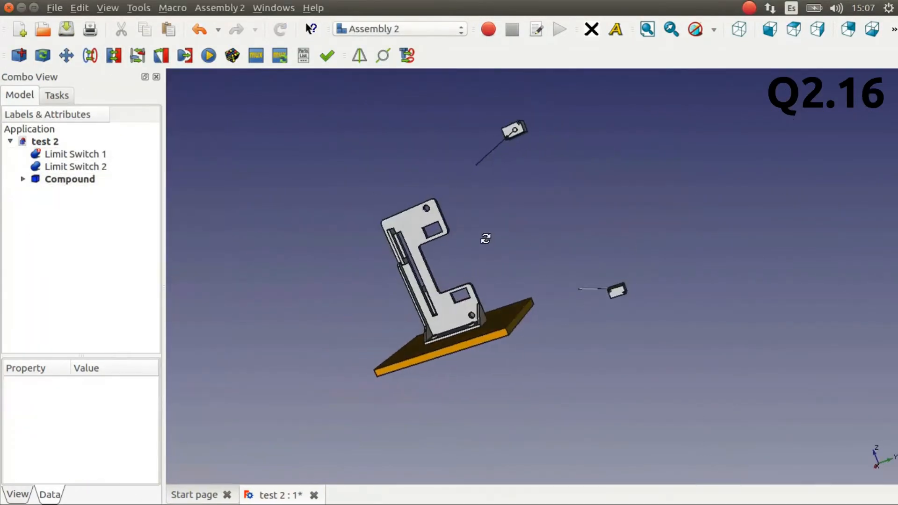
# Plane-constrain an inner side face of the loop stand's upper rectangular window to the matching face of a limit switch.
pyautogui.click(74, 179)
pyautogui.click(527, 324)
pyautogui.moveTo(526, 324); pyautogui.dragTo(503, 319, button='middle')
pyautogui.scroll(6, 415, 226)
pyautogui.click(390, 224)
pyautogui.scroll(-5, 409, 227)
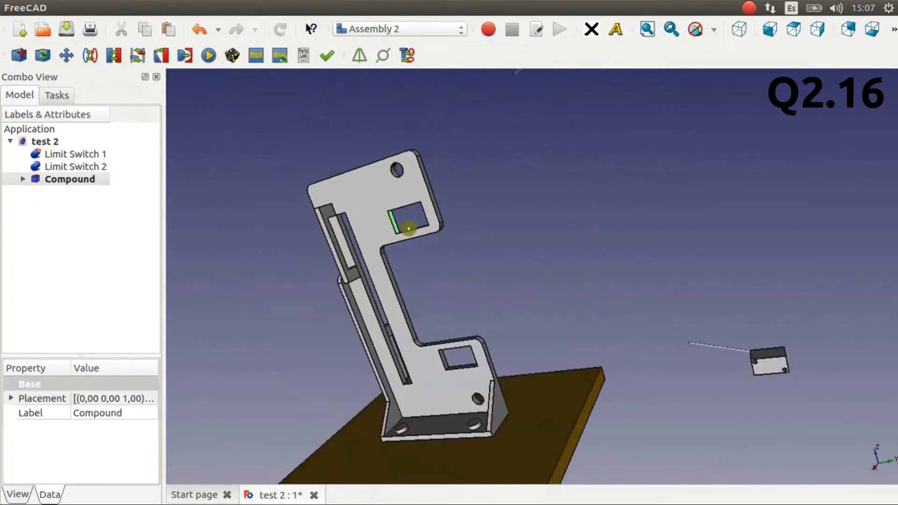
pyautogui.moveTo(473, 238); pyautogui.dragTo(590, 230, button='middle')
pyautogui.scroll(7, 607, 166)
pyautogui.click(606, 166)
pyautogui.scroll(-6, 607, 166)
# Add a second plane constraint between another inner face of the upper window and the adjoining face of the limit switch.
pyautogui.moveTo(472, 197)
pyautogui.mouseDown(button='middle')
pyautogui.moveTo(505, 106)
pyautogui.moveTo(469, 197)
pyautogui.mouseUp(button='middle')
pyautogui.scroll(7, 412, 319)
pyautogui.click(409, 327)
pyautogui.scroll(-7, 409, 327)
pyautogui.moveTo(412, 318); pyautogui.dragTo(592, 231, button='middle')
pyautogui.scroll(6, 472, 146)
pyautogui.keyDown('ctrl'); pyautogui.click(473, 148); pyautogui.keyUp('ctrl')
pyautogui.scroll(-6, 473, 148)
# Plane-constrain the limit switch's large face to the flat face of the loop stand and select planeConstraint03.
pyautogui.scroll(4, 592, 230)
pyautogui.click(540, 162)
pyautogui.scroll(2, 484, 214)
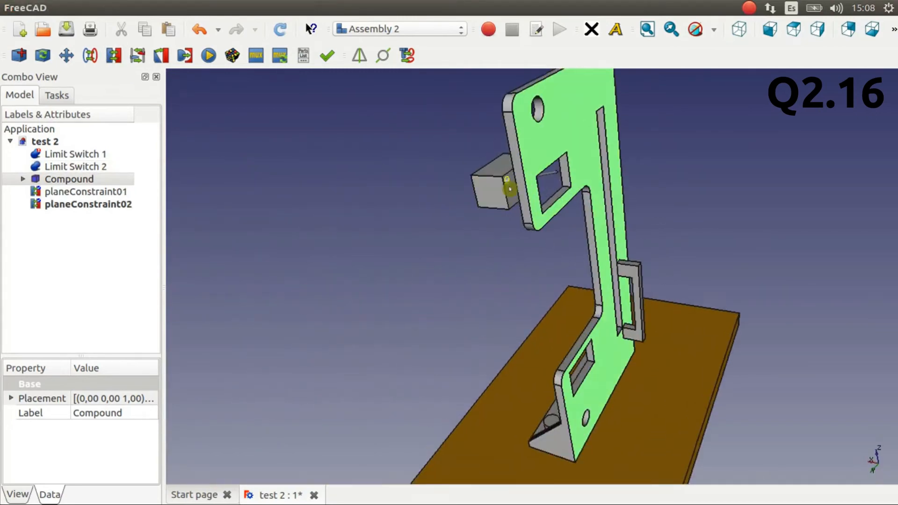
pyautogui.click(113, 55)
pyautogui.click(64, 217)
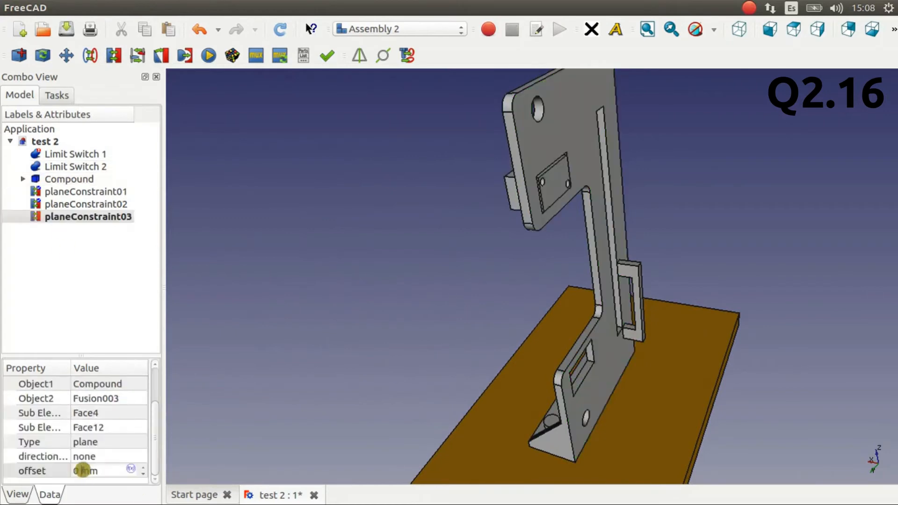
pyautogui.click(289, 385)
pyautogui.moveTo(289, 385); pyautogui.dragTo(571, 171, button='middle')
pyautogui.scroll(-2, 571, 170)
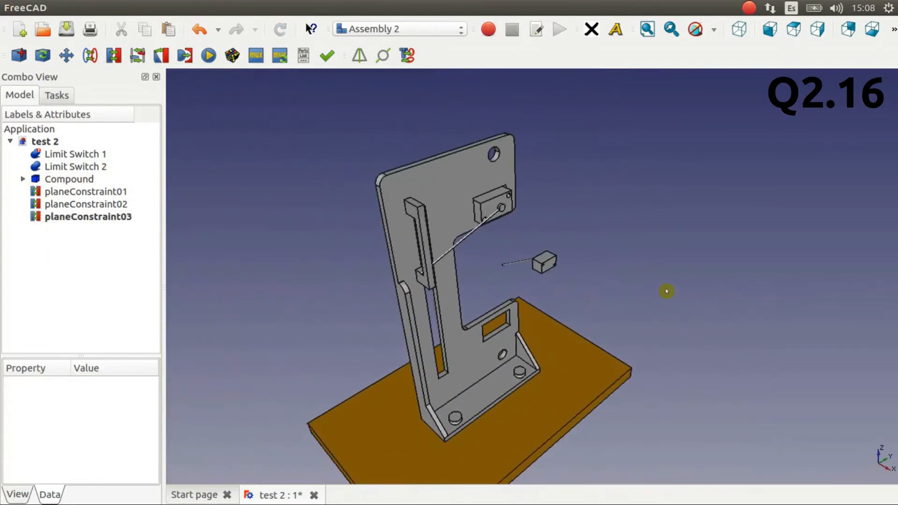
# Delete planeConstraint01 through planeConstraint03 and remove the compound.
pyautogui.click(86, 192)
pyautogui.keyDown('shift'); pyautogui.click(83, 217); pyautogui.keyUp('shift')
pyautogui.press('Delete')
pyautogui.click(58, 180)
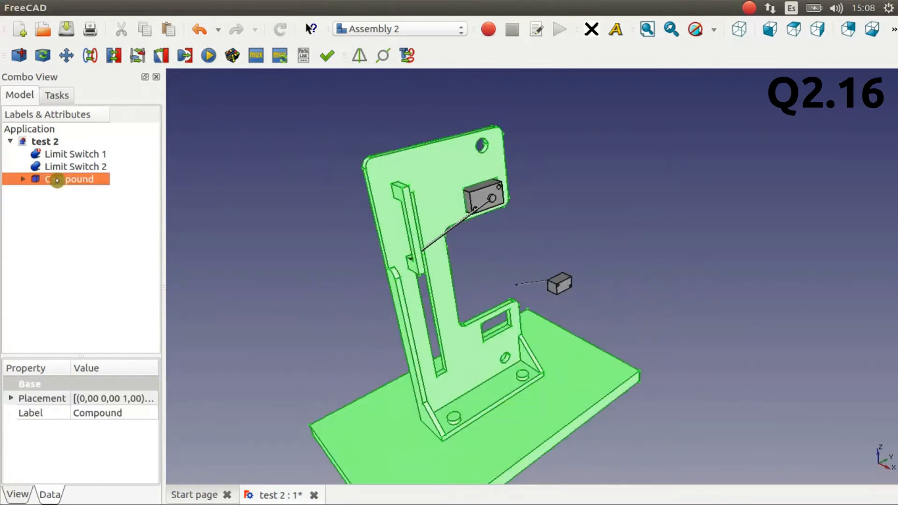
pyautogui.press('Delete')
pyautogui.scroll(-2, 501, 347)
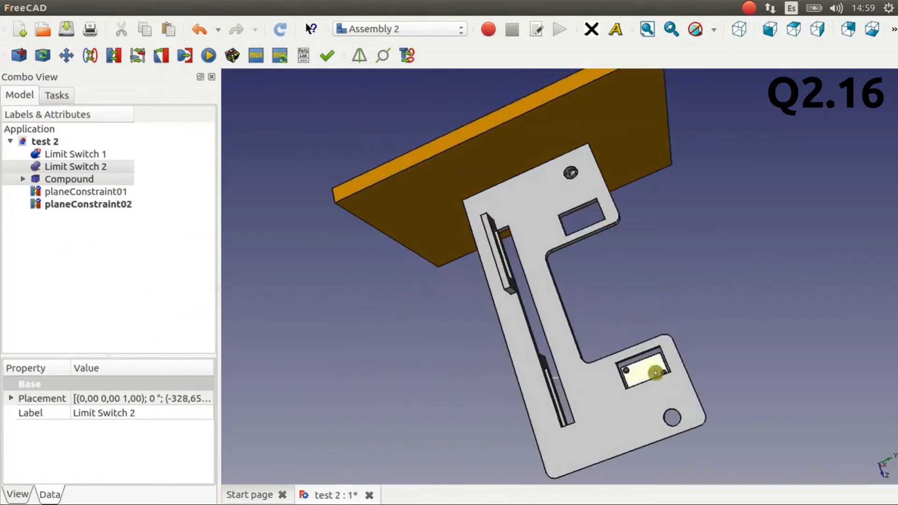
# Plane-constrain Limit Switch 2's large face to the flat face of the loop stand around the window.
pyautogui.click(656, 373)
pyautogui.keyDown('ctrl'); pyautogui.click(615, 395); pyautogui.keyUp('ctrl')
pyautogui.click(113, 55)
pyautogui.moveTo(771, 401); pyautogui.dragTo(533, 370, button='middle')
pyautogui.click(363, 242)
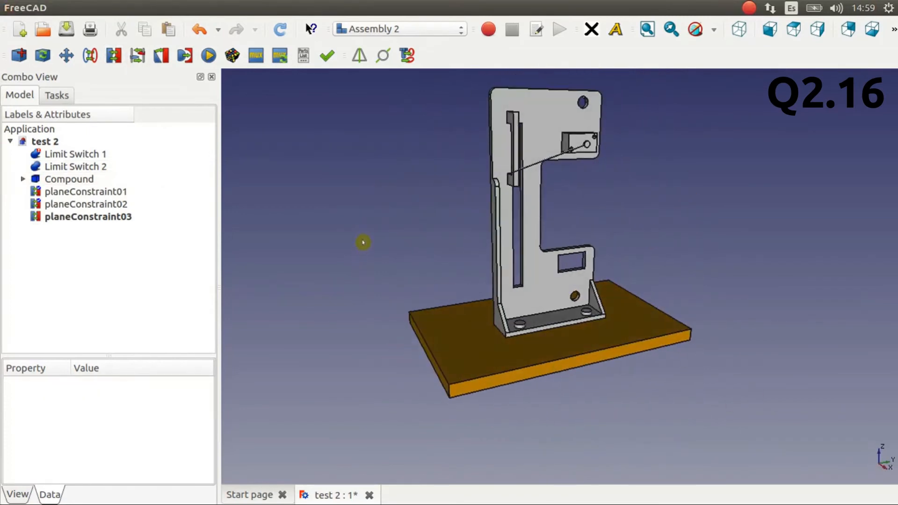
# Delete the plane constraints holding Limit Switch 2 and the Compound object, keeping both limit switches.
pyautogui.click(76, 196)
pyautogui.press('Delete')
pyautogui.click(71, 179)
pyautogui.press('Delete')
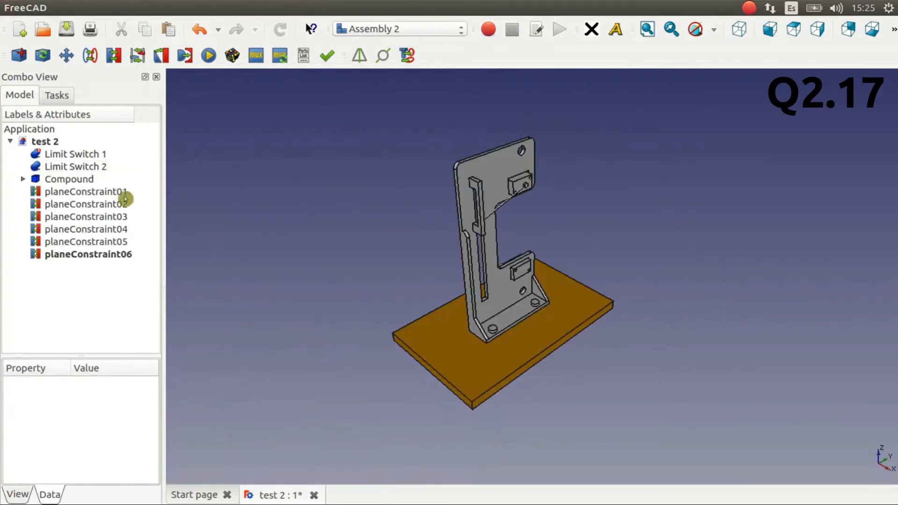
# Dissolve the compound into its individual parts and delete planeConstraint01 through planeConstraint06.
pyautogui.click(79, 180)
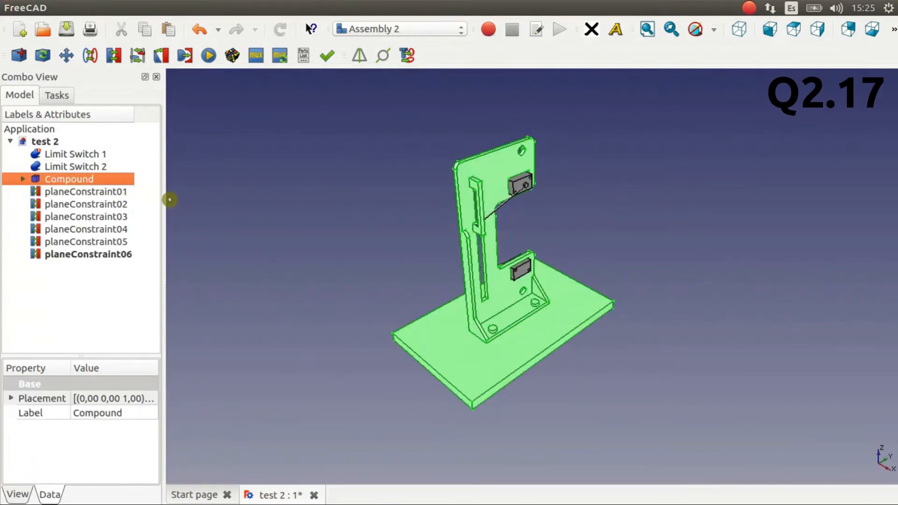
pyautogui.press('Delete')
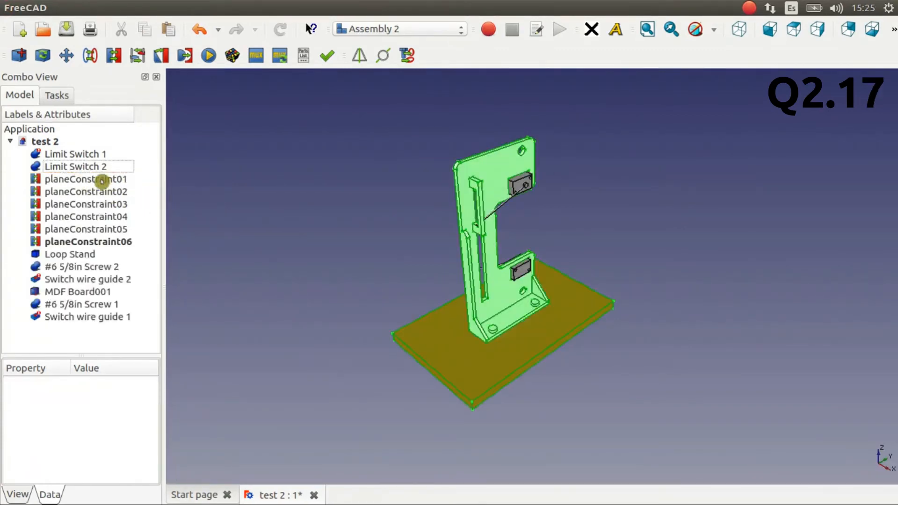
pyautogui.click(101, 182)
pyautogui.keyDown('shift'); pyautogui.click(91, 241); pyautogui.keyUp('shift')
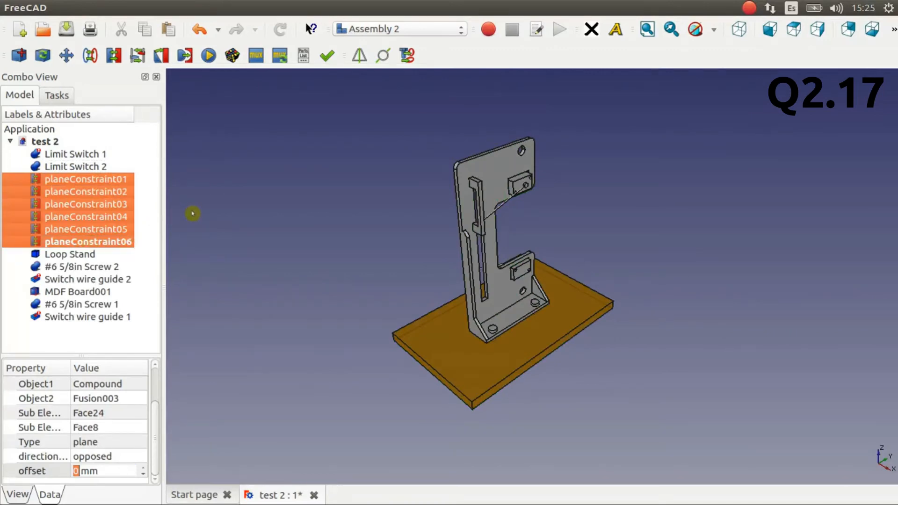
pyautogui.press('Delete')
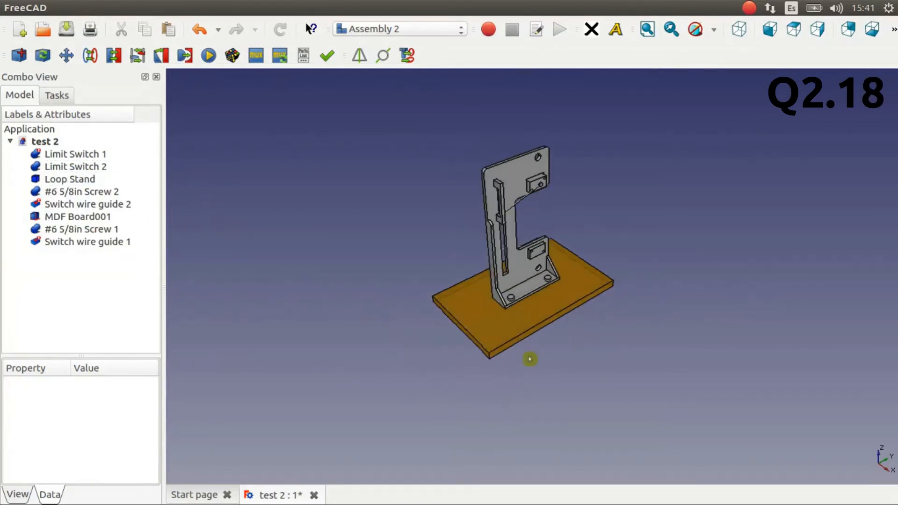
# Inspect both limit switches in the loop stand's windows from several sides and save the test 2 document.
pyautogui.moveTo(529, 359); pyautogui.dragTo(463, 321, button='middle')
pyautogui.scroll(5, 550, 241)
pyautogui.scroll(-6, 550, 241)
pyautogui.moveTo(632, 282); pyautogui.dragTo(627, 387, button='middle')
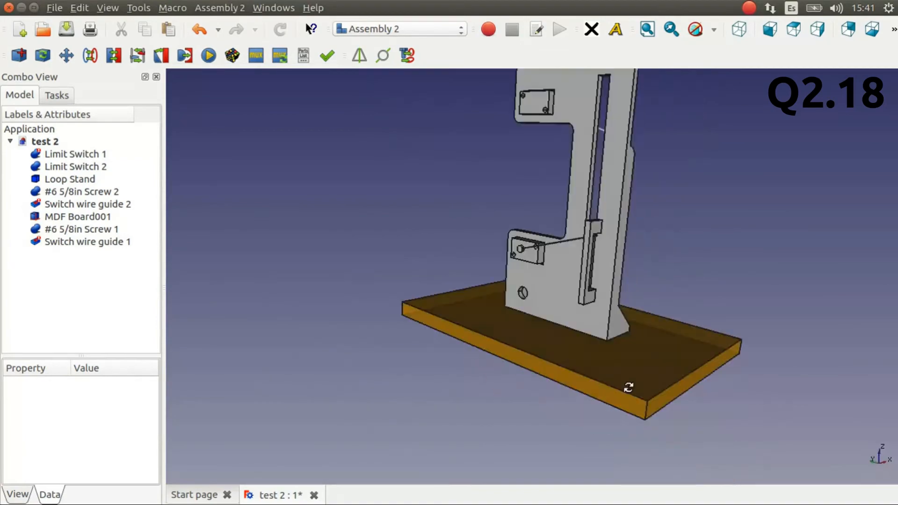
pyautogui.scroll(8, 545, 175)
pyautogui.scroll(-3, 561, 278)
pyautogui.moveTo(562, 278); pyautogui.dragTo(451, 239, button='middle')
pyautogui.scroll(6, 687, 229)
pyautogui.scroll(-6, 681, 230)
pyautogui.scroll(-5, 649, 287)
pyautogui.scroll(-3, 768, 357)
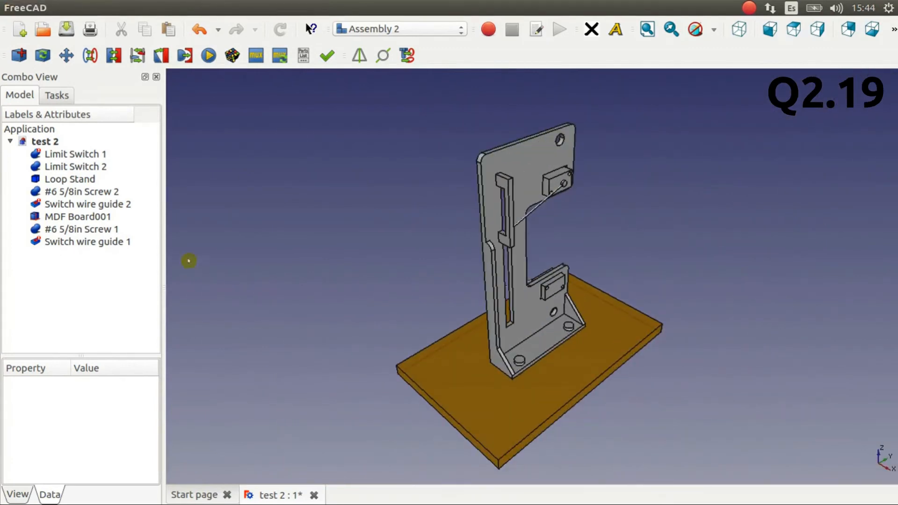
pyautogui.click(67, 30)
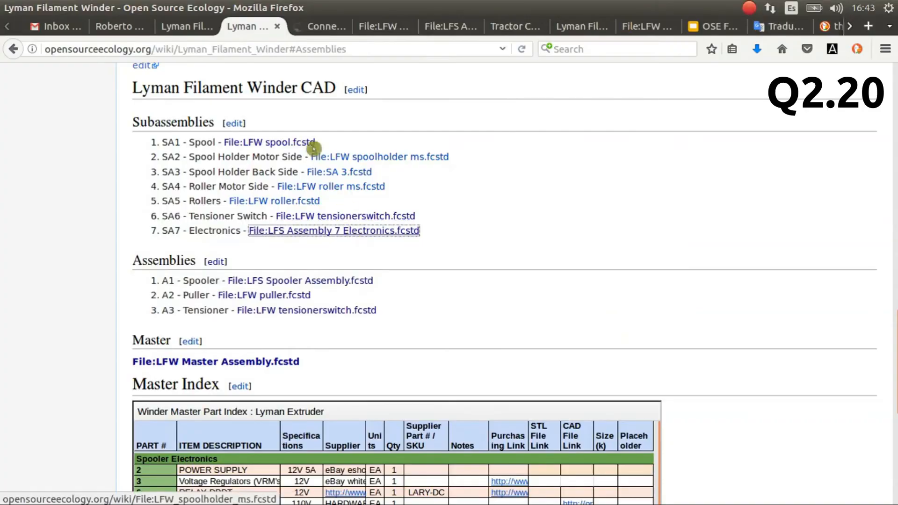
# In Firefox, download LFS Assembly 7 Electronics.fcstd from the wiki's Subassemblies list and return to the list.
pyautogui.click(347, 229)
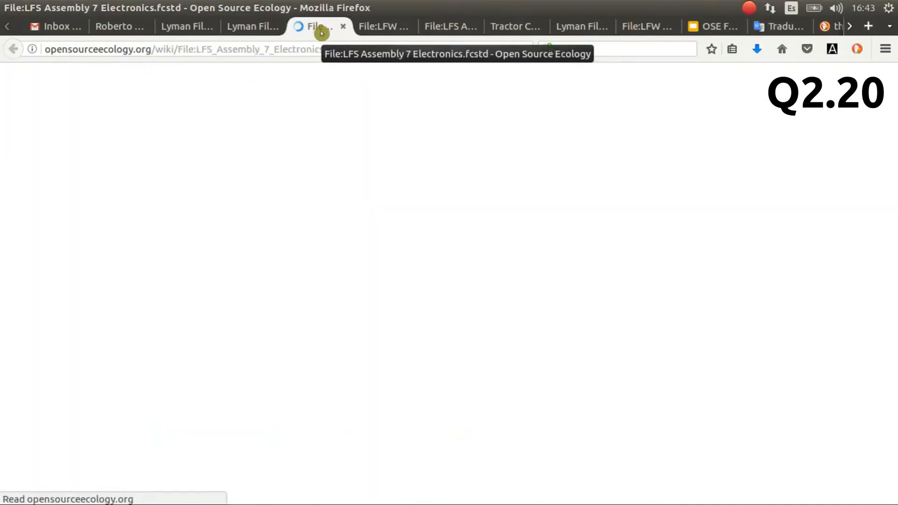
pyautogui.click(232, 200)
pyautogui.click(517, 271)
pyautogui.hotkey('alt', 'Left')
# Download LFS Spooler Assembly.fcstd from the wiki's Assemblies list and close its file page.
pyautogui.click(296, 277)
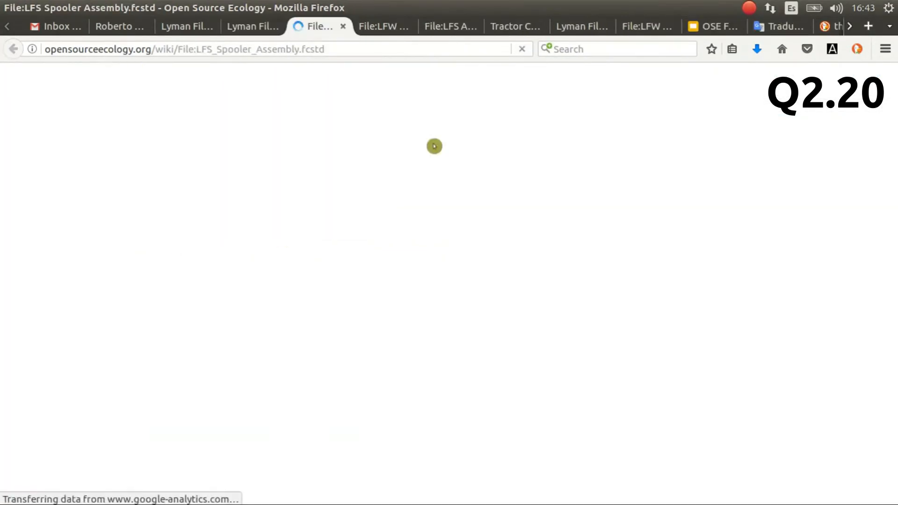
pyautogui.click(217, 198)
pyautogui.click(518, 271)
pyautogui.hotkey('ctrl', 'w')
# Download LFW_puller.fcstd from its wiki file page and close that page.
pyautogui.middleClick(265, 295)
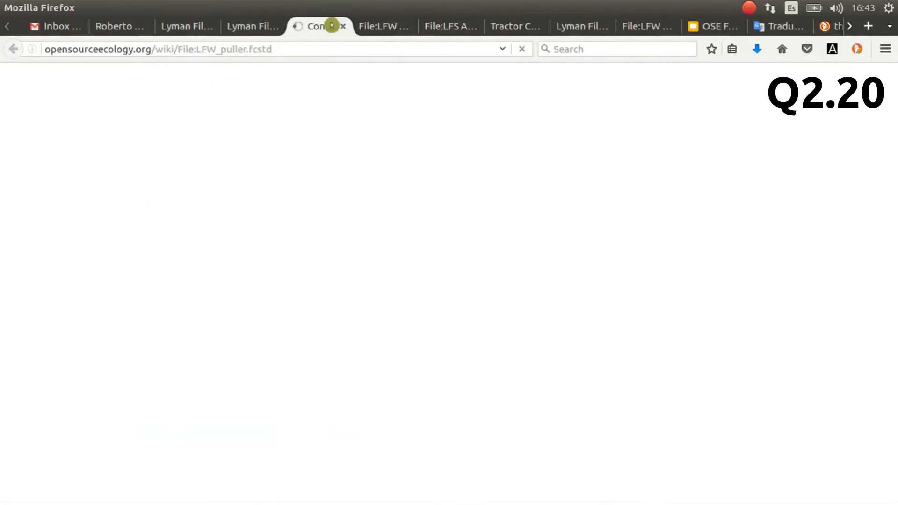
pyautogui.click(343, 25)
pyautogui.click(183, 200)
pyautogui.click(517, 271)
pyautogui.middleClick(307, 26)
# Open the next CAD file's page from the wiki list and download the file.
pyautogui.middleClick(305, 309)
pyautogui.click(306, 27)
pyautogui.click(217, 199)
pyautogui.click(517, 271)
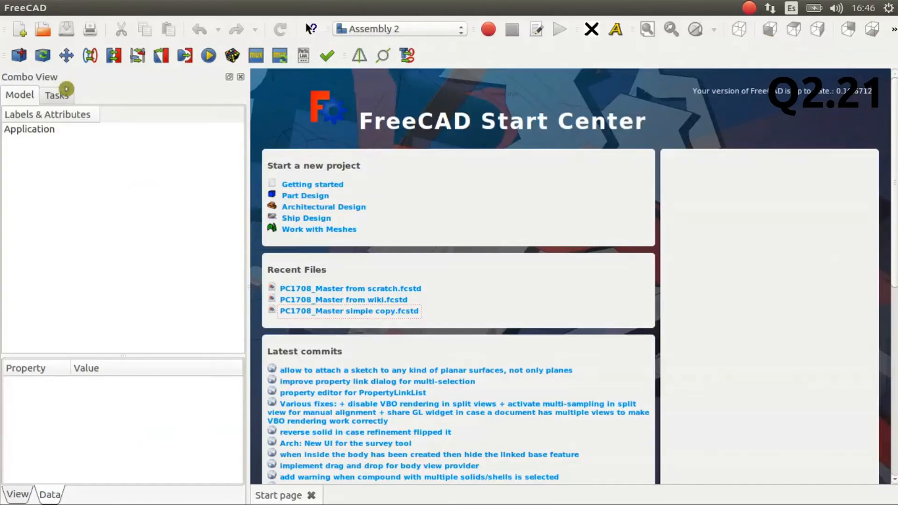
# In FreeCAD, open LFS_Spooler_Assembly 1.fcstd from the Final Assembly folder and expand its Spool, MS and BS groups.
pyautogui.click(43, 31)
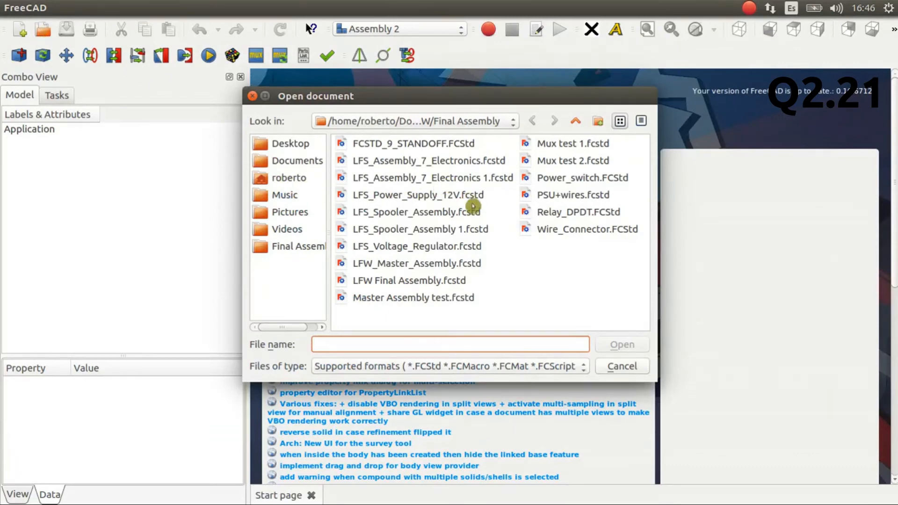
pyautogui.doubleClick(475, 230)
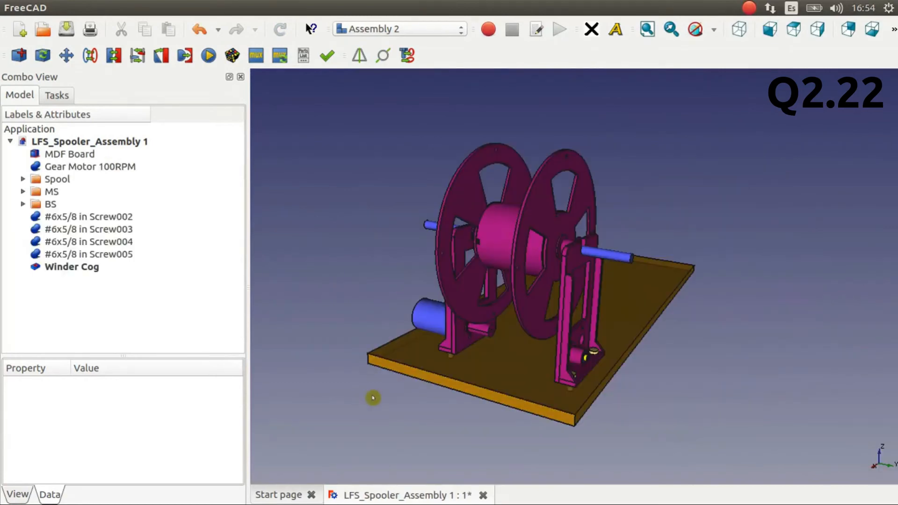
pyautogui.click(21, 179)
pyautogui.click(21, 293)
pyautogui.scroll(-3, 22, 290)
pyautogui.click(23, 279)
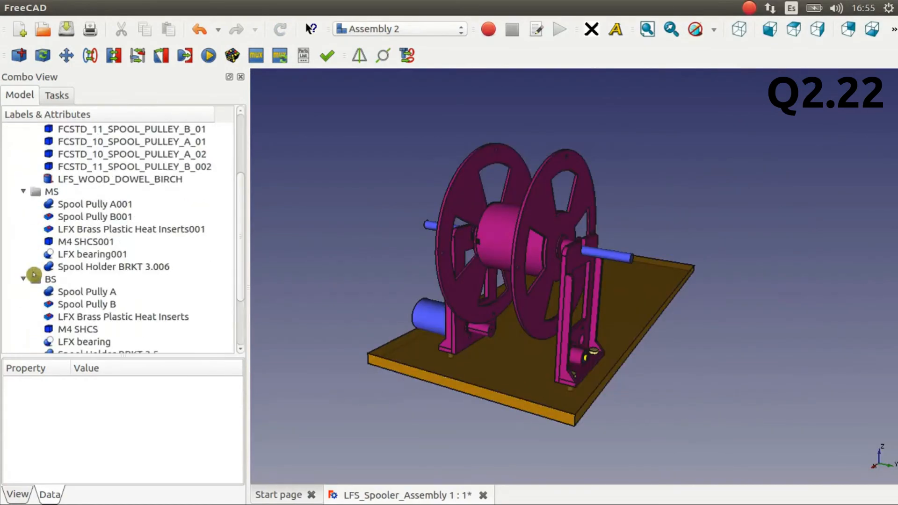
# Step through the tree objects one by one from MDF Board to Winder Cog to examine each part.
pyautogui.scroll(3, 42, 271)
pyautogui.click(69, 155)
pyautogui.press('Down')
pyautogui.press('Down')
pyautogui.press('Down')
pyautogui.press('Down')
pyautogui.press('Down')
pyautogui.press('Down')
pyautogui.press('Down')
pyautogui.press('Down')
pyautogui.press('Down')
pyautogui.press('Down')
pyautogui.press('Down')
pyautogui.press('Down')
pyautogui.press('Down')
pyautogui.press('Down')
pyautogui.press('Down')
pyautogui.press('Down')
pyautogui.press('Down')
pyautogui.press('Down')
pyautogui.press('Down')
pyautogui.press('Down')
pyautogui.press('Down')
pyautogui.press('Down')
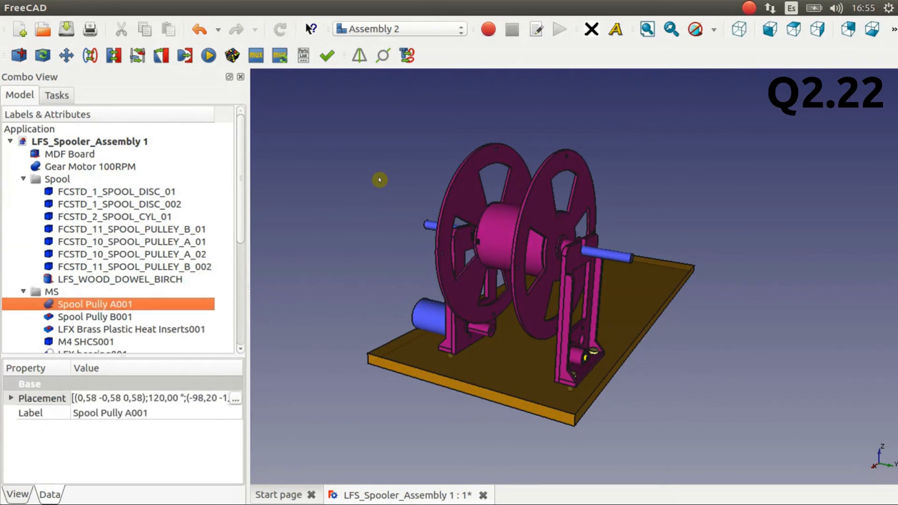
pyautogui.press('Down')
pyautogui.press('Down')
pyautogui.press('Down')
pyautogui.press('Down')
pyautogui.press('Down')
pyautogui.press('Down')
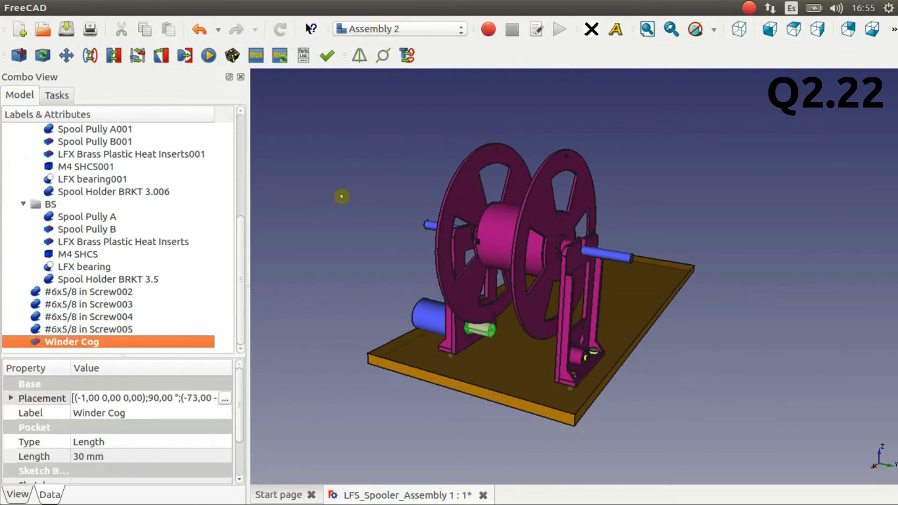
# Select all parts from MDF Board to Winder Cog and try an incremental placement change with rotation axis Z.
pyautogui.scroll(5, 243, 220)
pyautogui.keyDown('shift'); pyautogui.click(114, 122); pyautogui.keyUp('shift')
pyautogui.scroll(-1, 54, 326)
pyautogui.scroll(-3, 54, 326)
pyautogui.click(233, 399)
pyautogui.click(94, 409)
pyautogui.click(107, 324)
pyautogui.click(106, 307)
pyautogui.scroll(4, 111, 347)
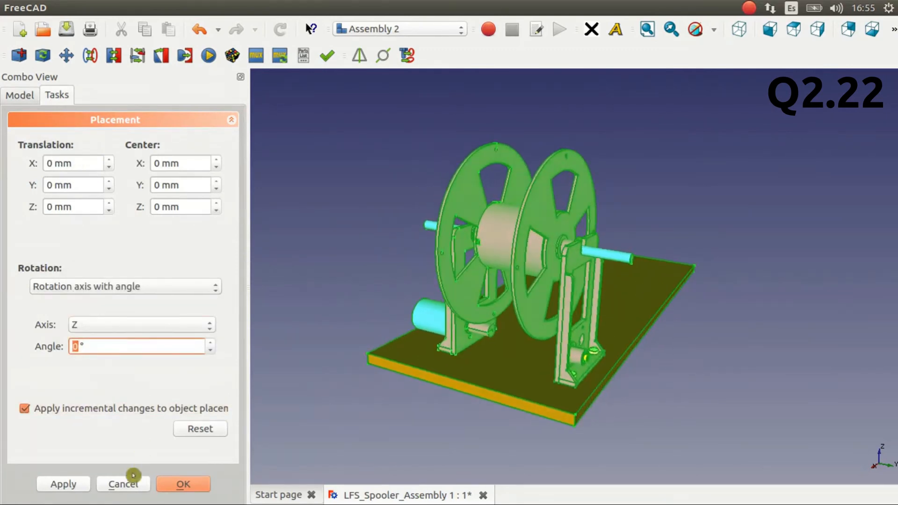
pyautogui.click(134, 480)
# Collapse the BS, MS and Spool groups and clear the selection.
pyautogui.click(23, 231)
pyautogui.click(24, 191)
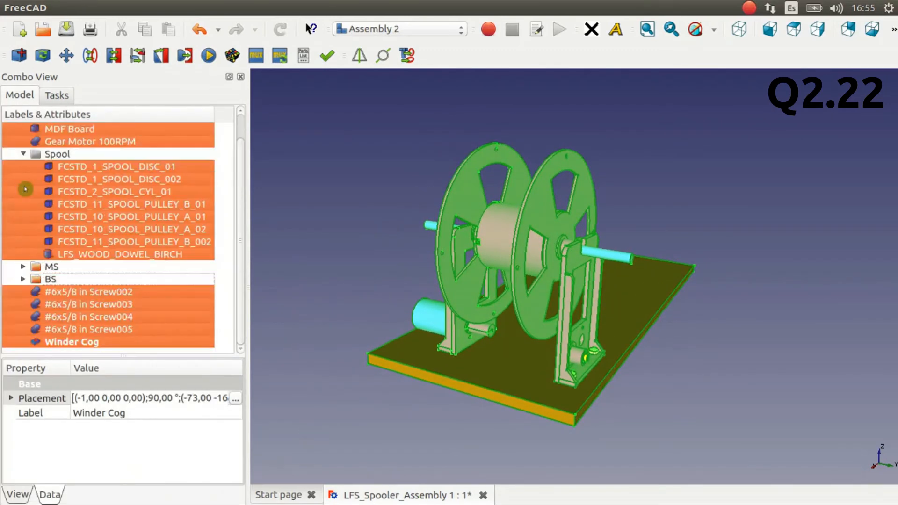
pyautogui.click(23, 158)
pyautogui.click(327, 181)
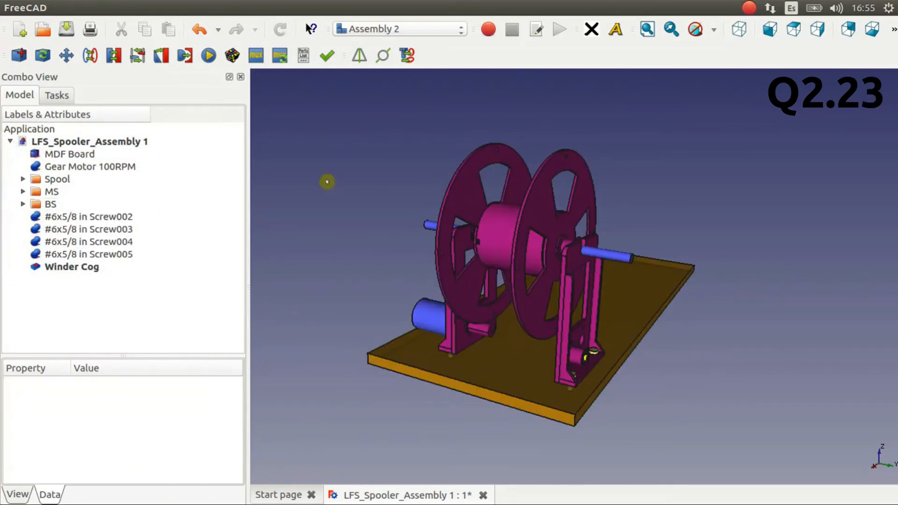
# Create a new group in the spooler document and name it Spooler.
pyautogui.rightClick(120, 142)
pyautogui.click(159, 148)
pyautogui.doubleClick(58, 279)
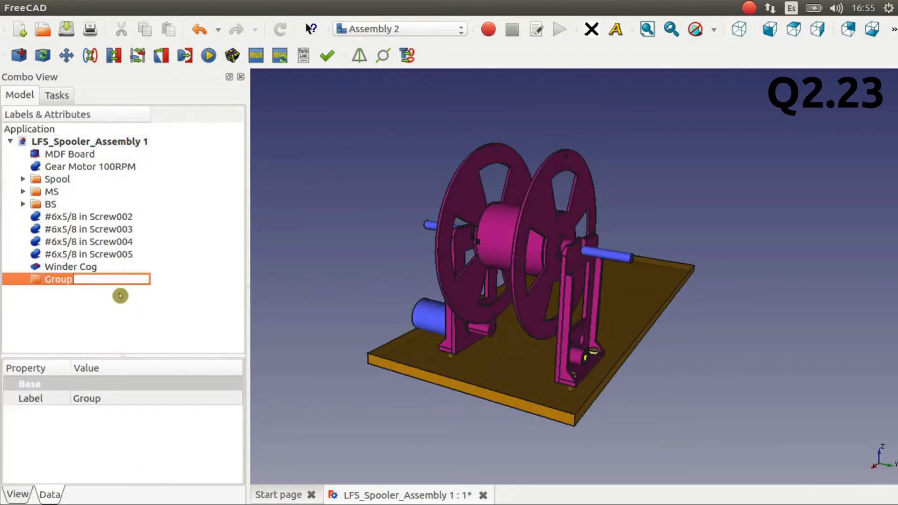
# Move all tree items from MDF Board through Winder Cog into the Spooler group.
pyautogui.click(70, 154)
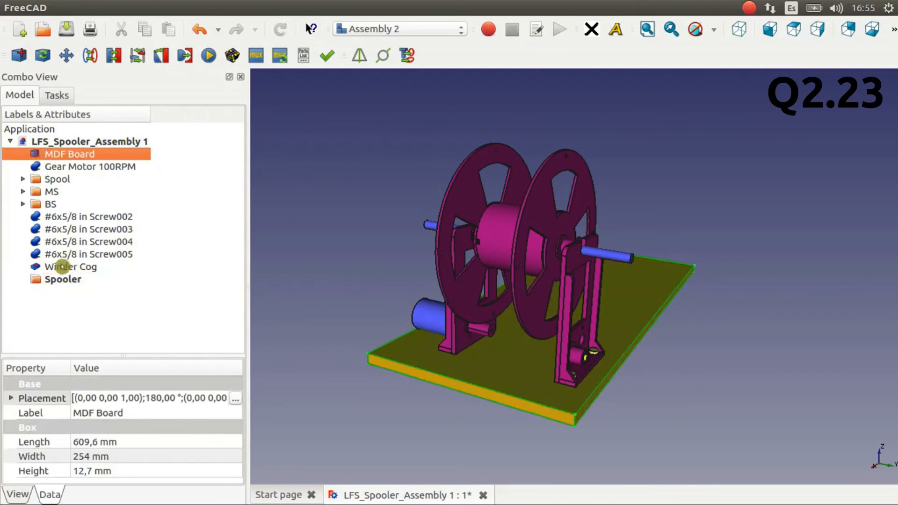
pyautogui.keyDown('shift'); pyautogui.click(70, 267); pyautogui.keyUp('shift')
pyautogui.moveTo(70, 267); pyautogui.dragTo(68, 280)
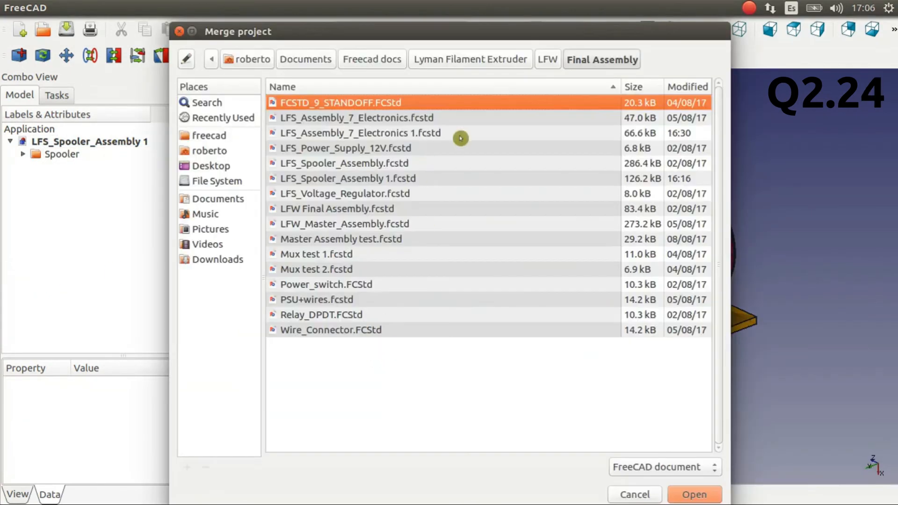
# Merge LFS_Assembly_7_Electronics 1.fcstd and the Tensioner Switch folder's test 2.fcstd into the spooler document.
pyautogui.doubleClick(459, 136)
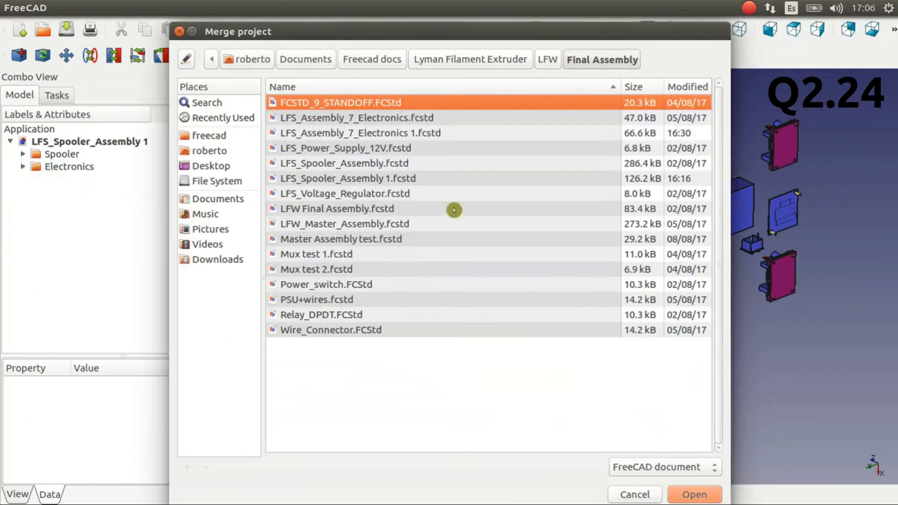
pyautogui.click(545, 62)
pyautogui.doubleClick(299, 123)
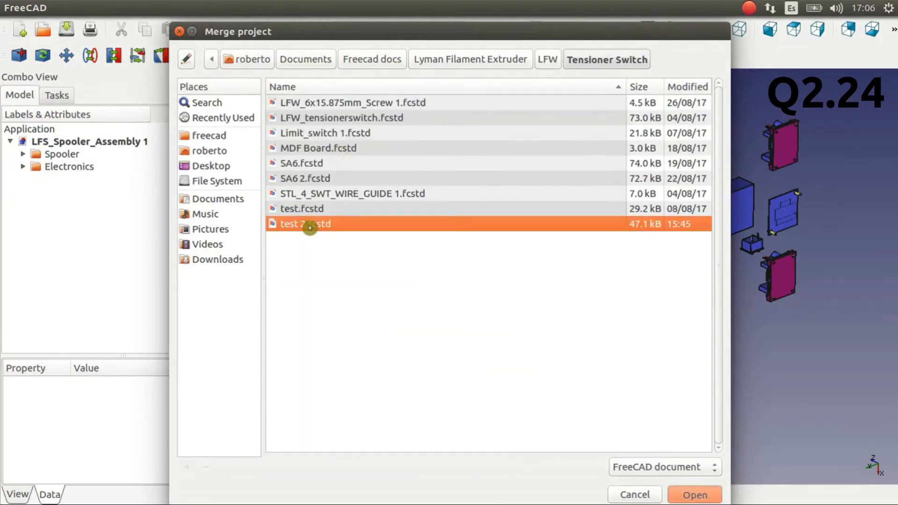
pyautogui.doubleClick(304, 226)
pyautogui.moveTo(405, 245); pyautogui.dragTo(504, 259, button='middle')
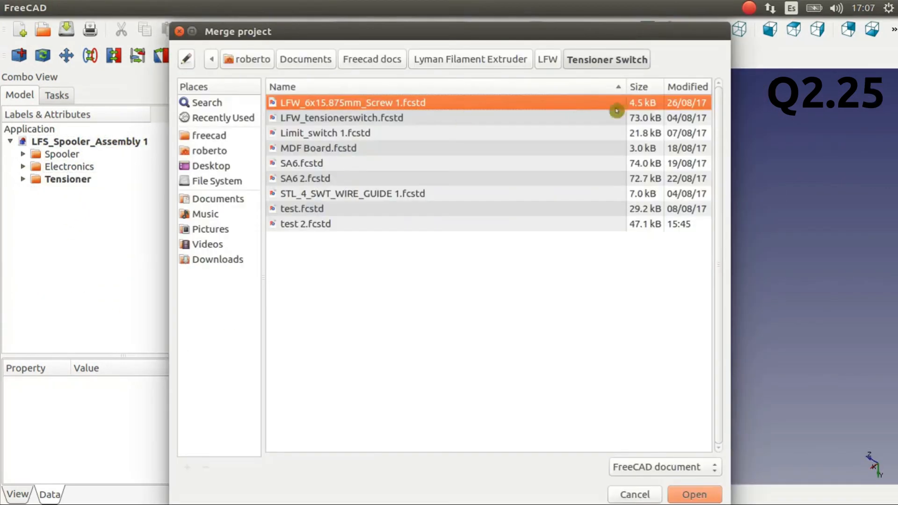
# Merge the project containing the SA 5 and SA 4 groups from the parent LFW folder.
pyautogui.press('BackSpace')
pyautogui.doubleClick(359, 283)
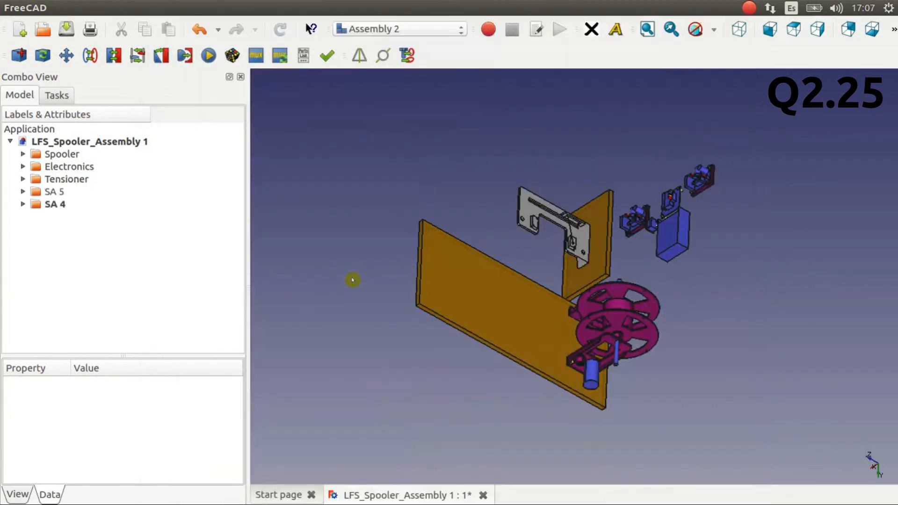
pyautogui.moveTo(353, 281); pyautogui.dragTo(692, 351, button='middle')
pyautogui.scroll(3, 692, 351)
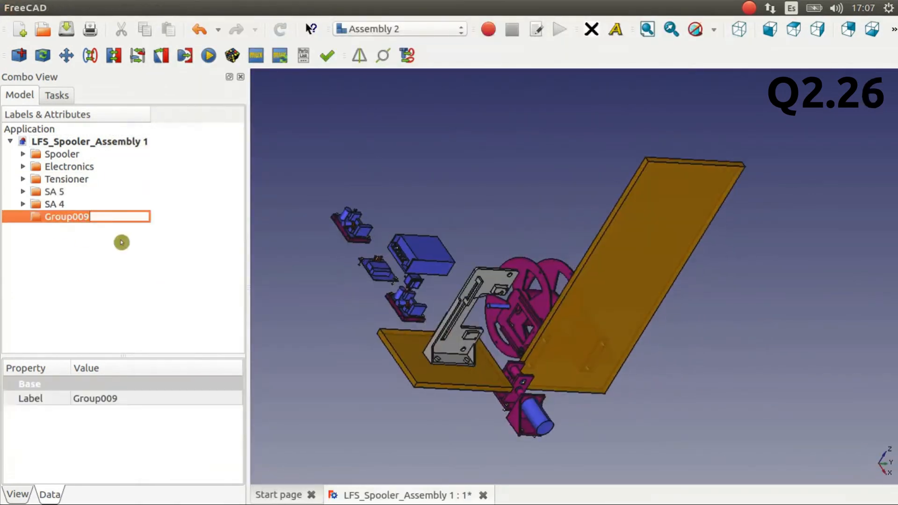
# Save the merged spooler, electronics, tensioner and puller assembly as a new FreeCAD document.
pyautogui.moveTo(308, 178); pyautogui.dragTo(660, 323, button='middle')
pyautogui.click(54, 7)
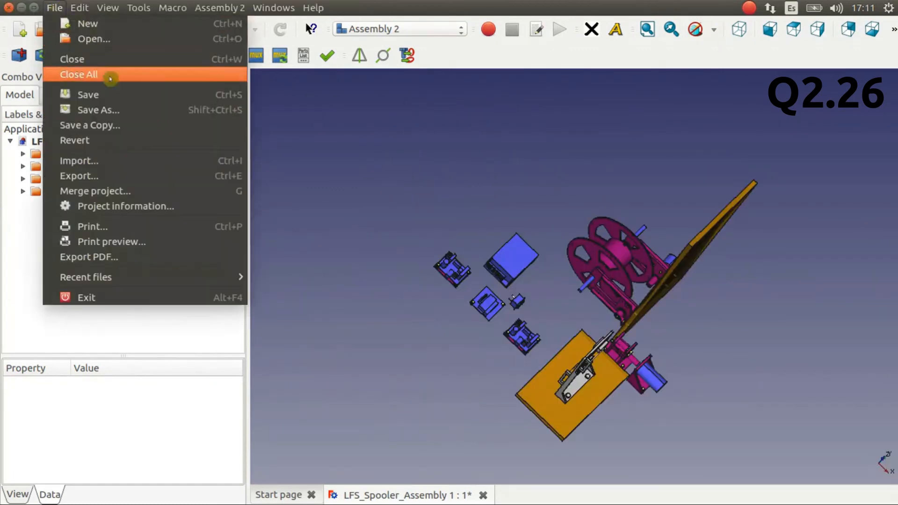
pyautogui.click(107, 110)
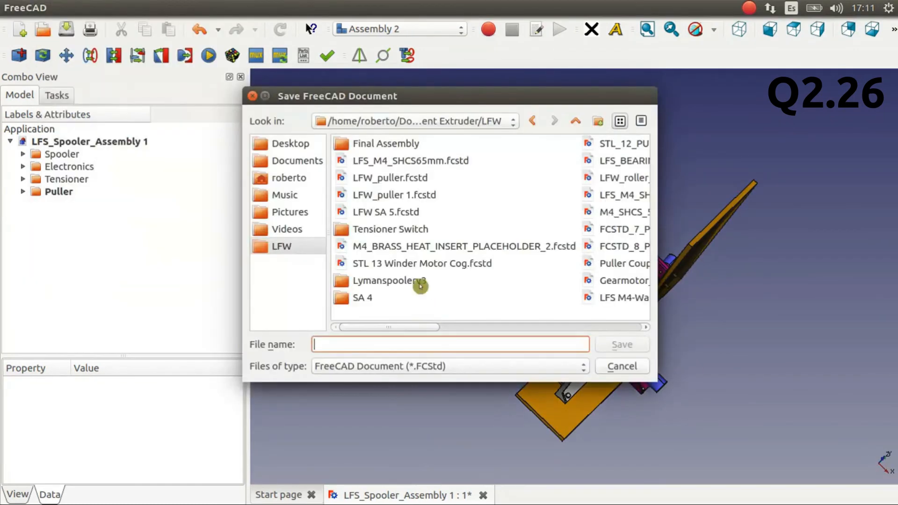